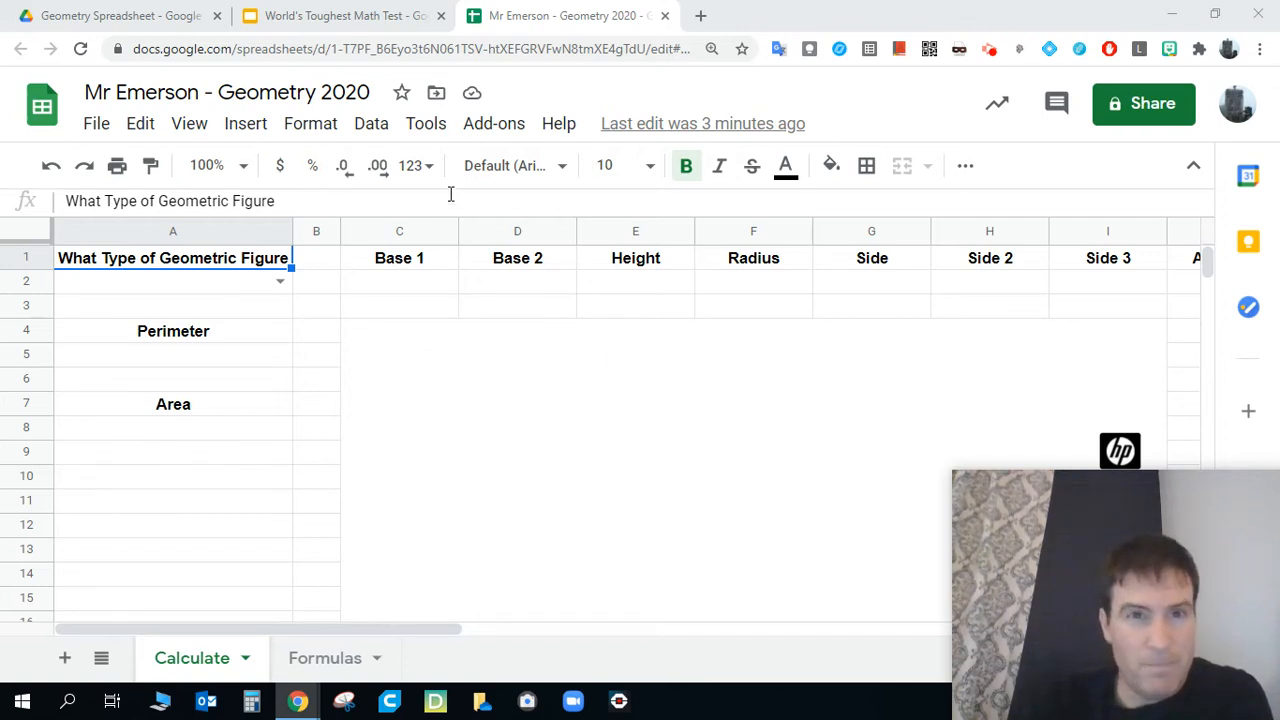
Step: Clear the area calculations for the regular hexagon and regular octagon, cells C8:C9, in the Formulas sheet
click(318, 652)
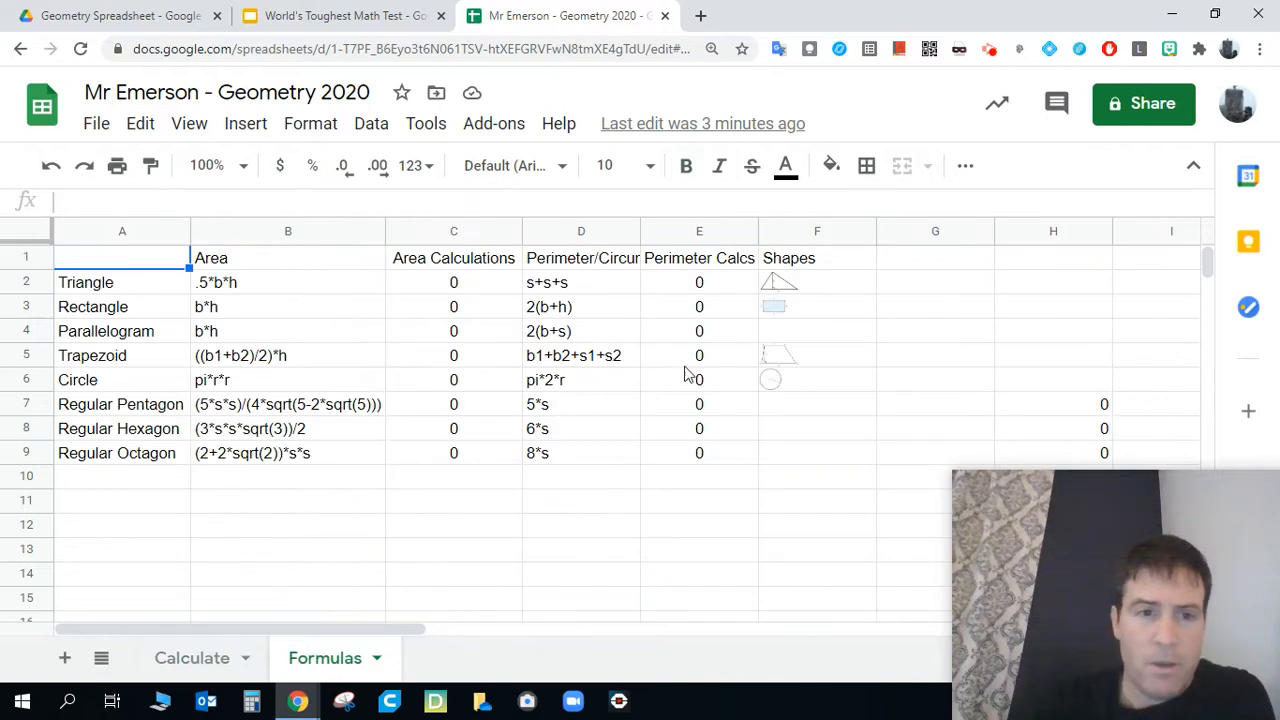
drag(455, 438, 480, 455)
key(Delete)
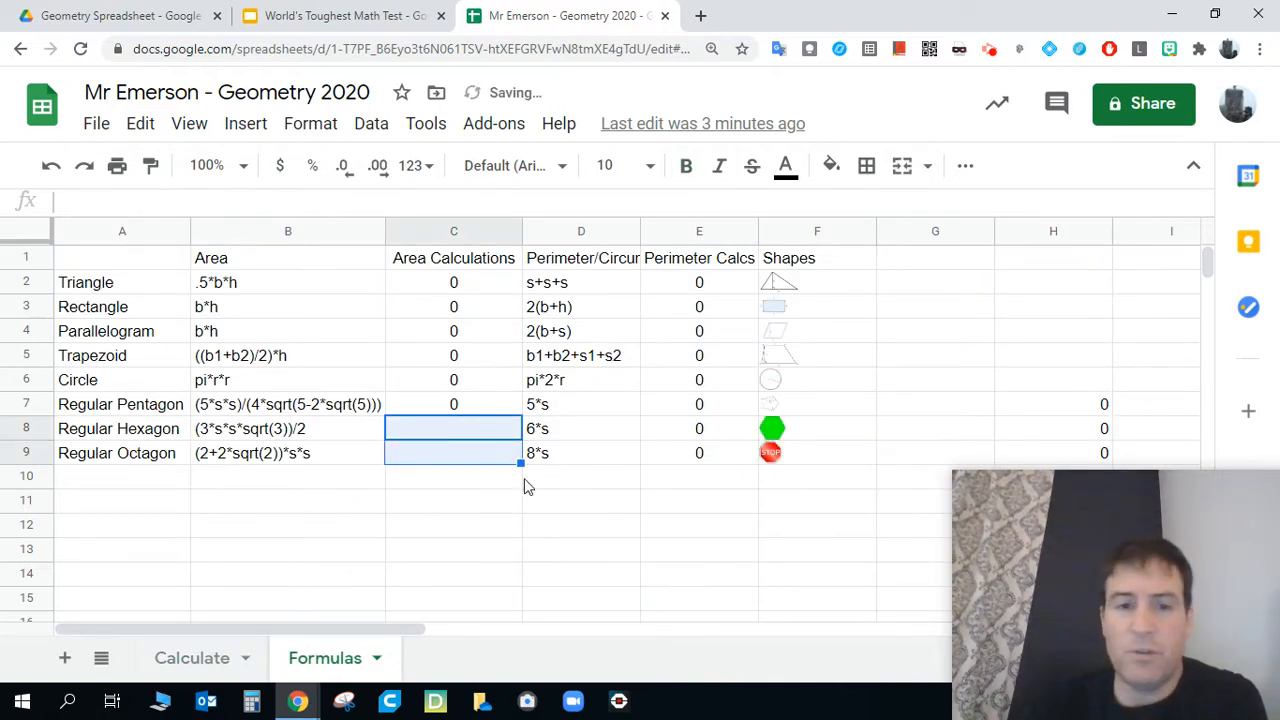
click(480, 502)
click(470, 440)
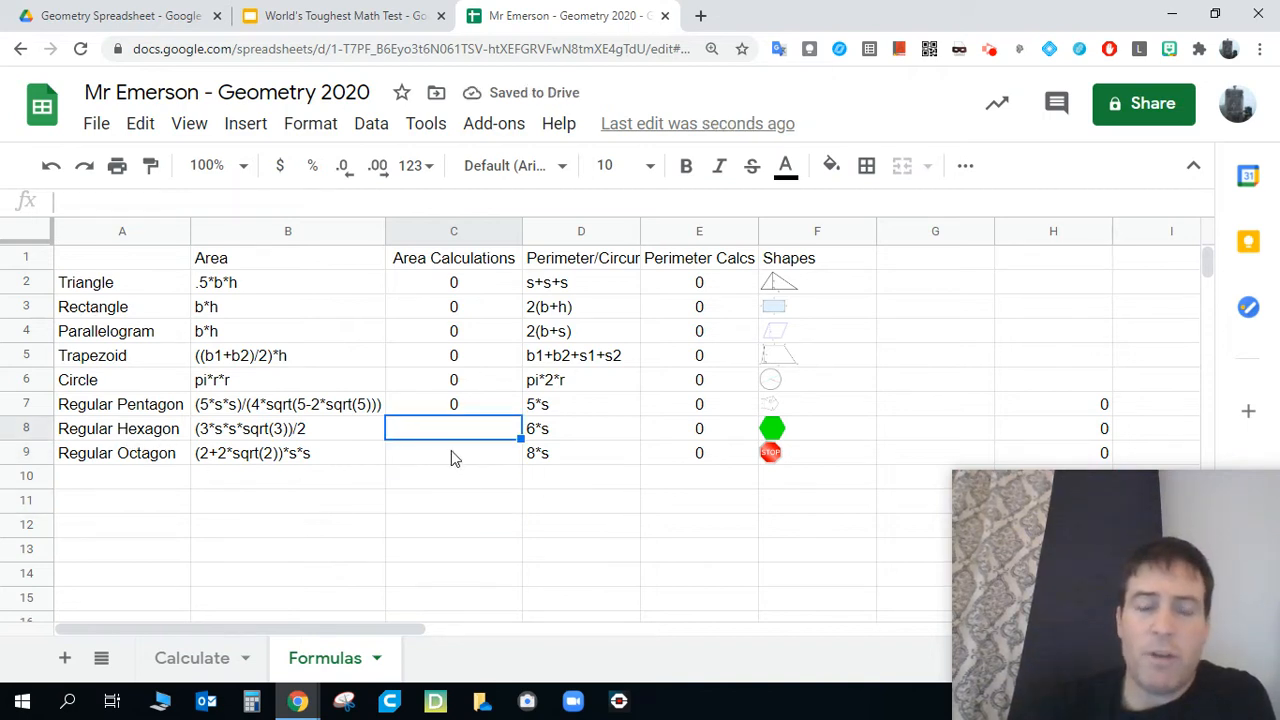
click(410, 457)
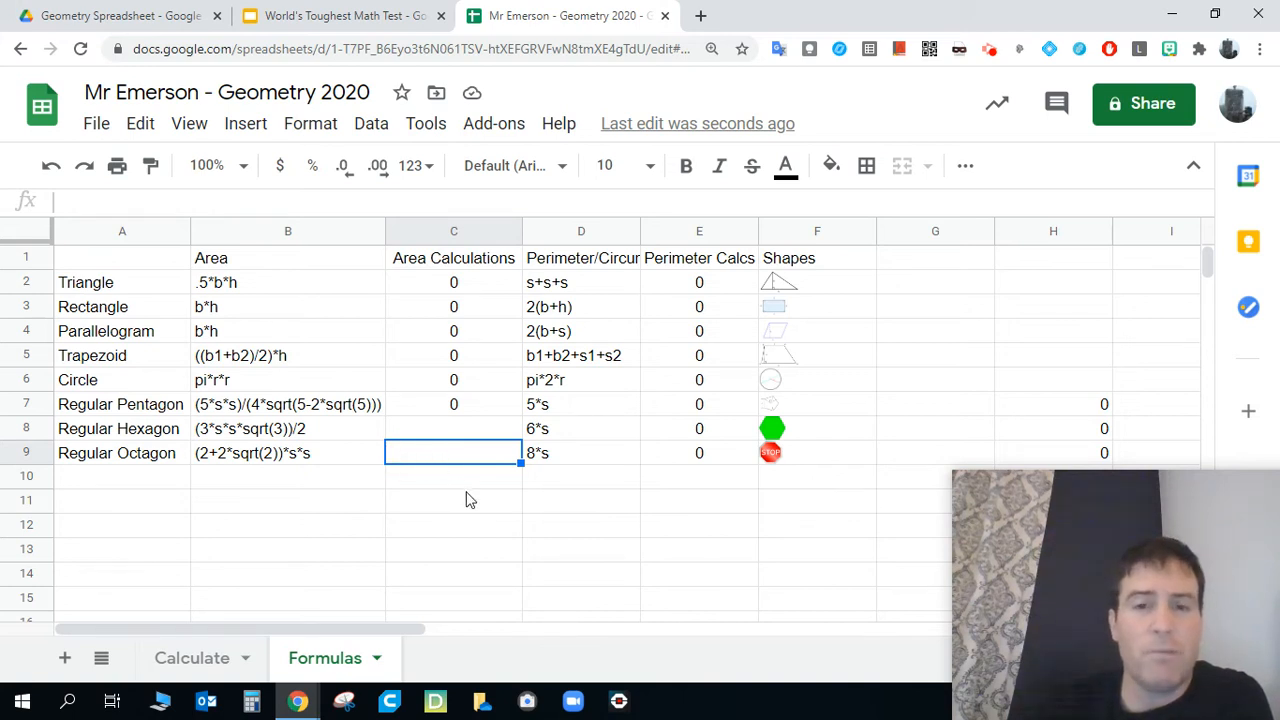
Step: Enter =(3*Calculate!G2^2) in C8 as the regular hexagon's area calculation, referencing the Side cell in the Calculate sheet
click(438, 432)
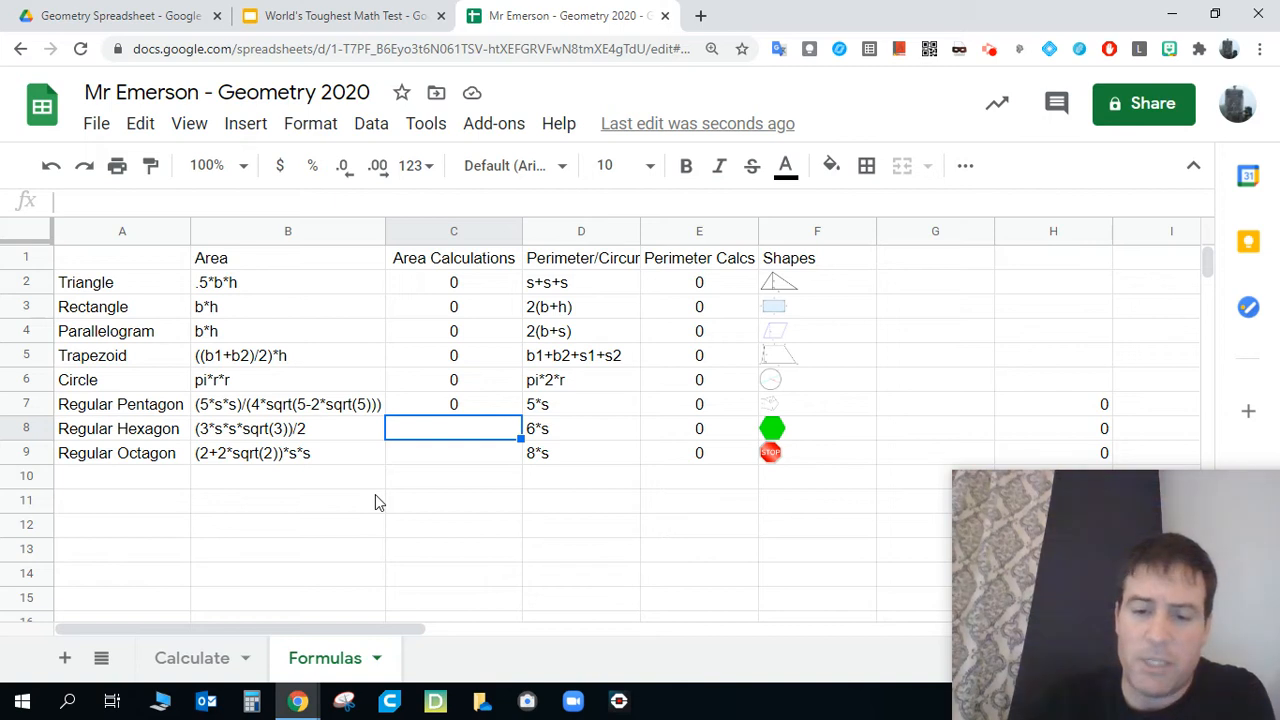
text(=)
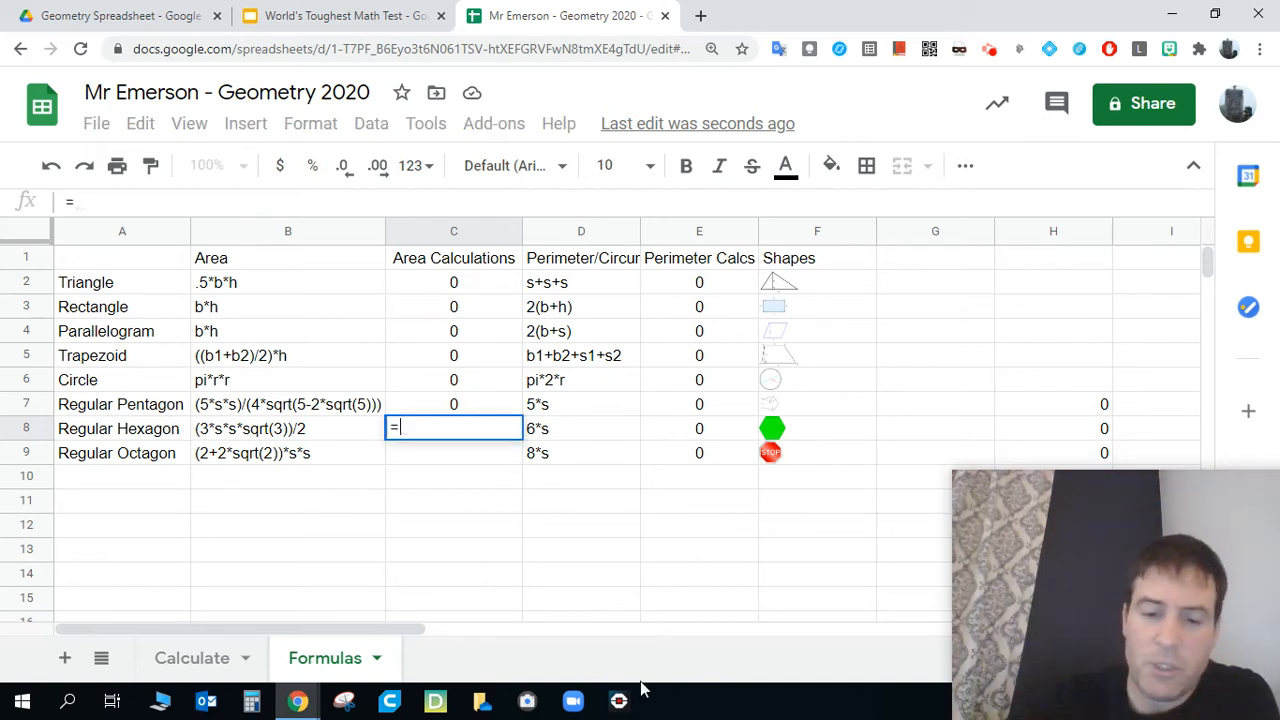
text(()
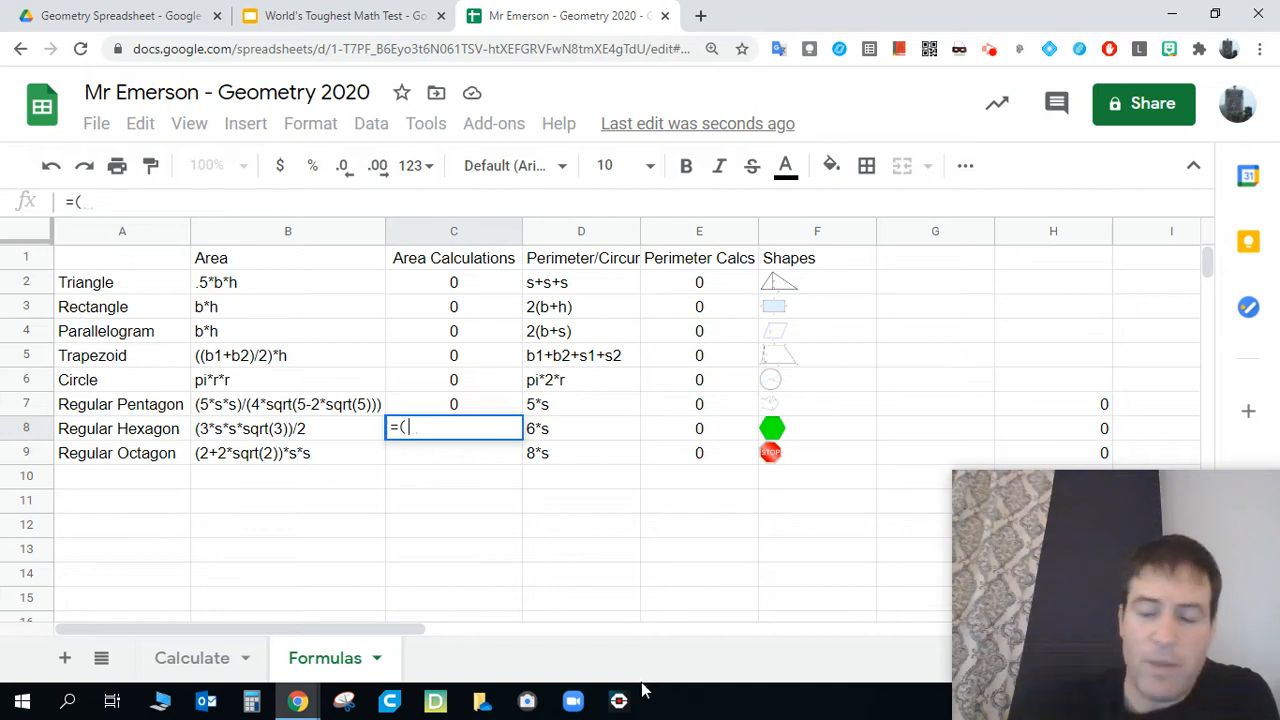
text(3)
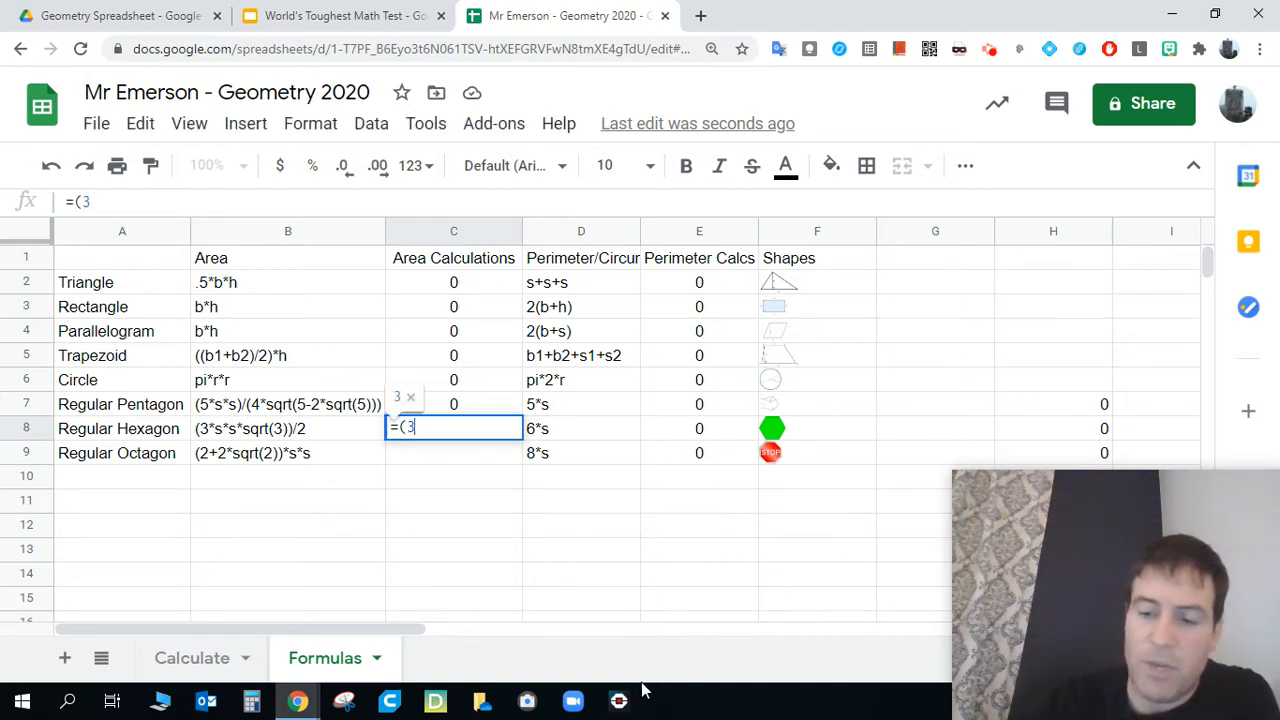
text(*)
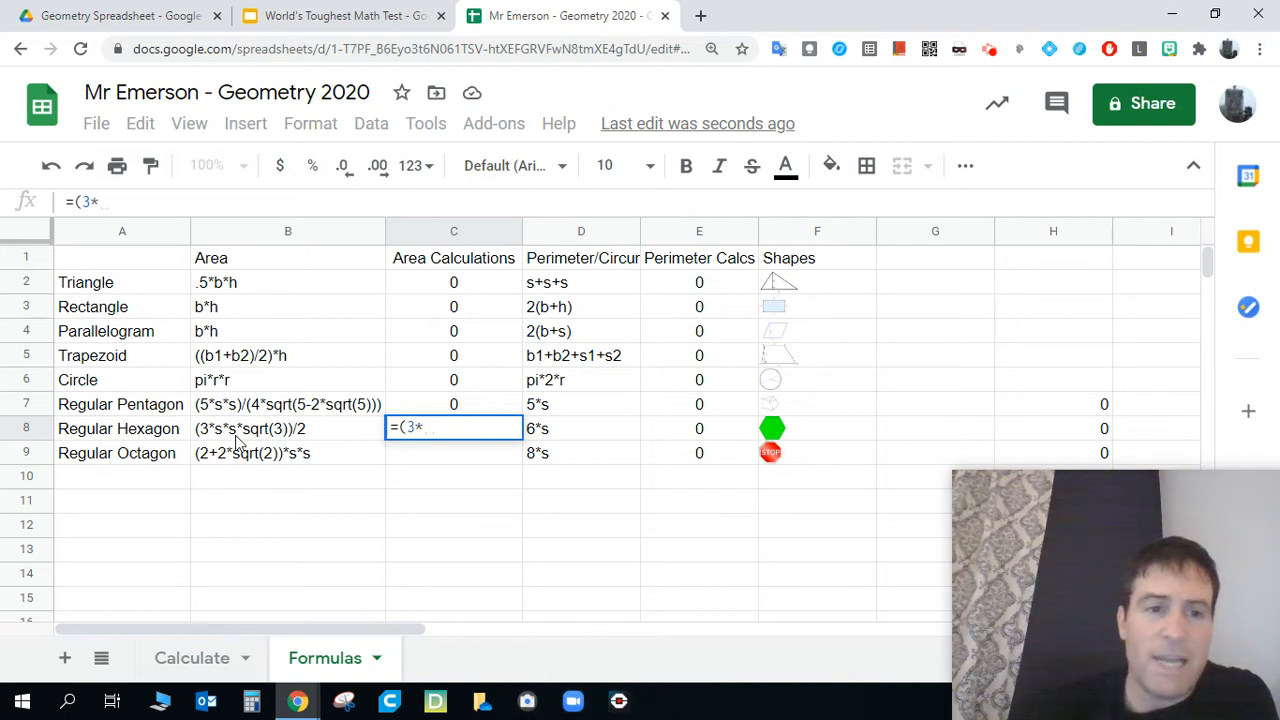
click(191, 658)
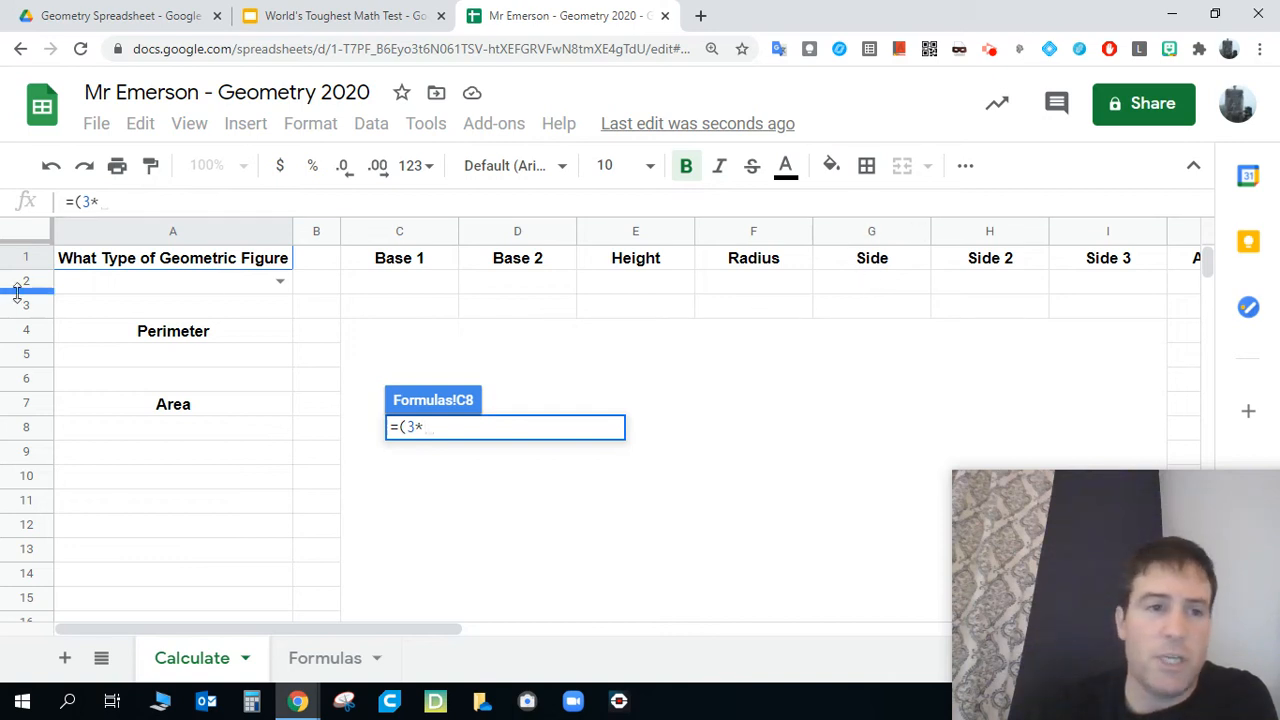
click(890, 289)
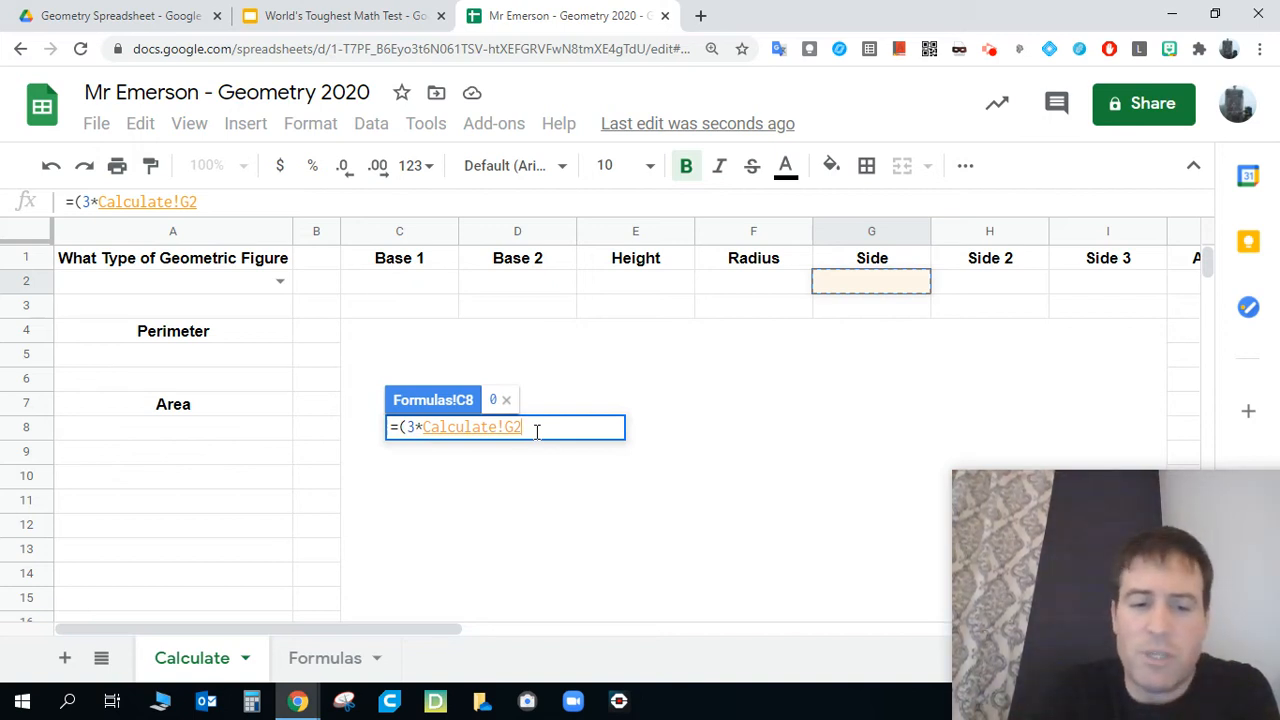
text(^)
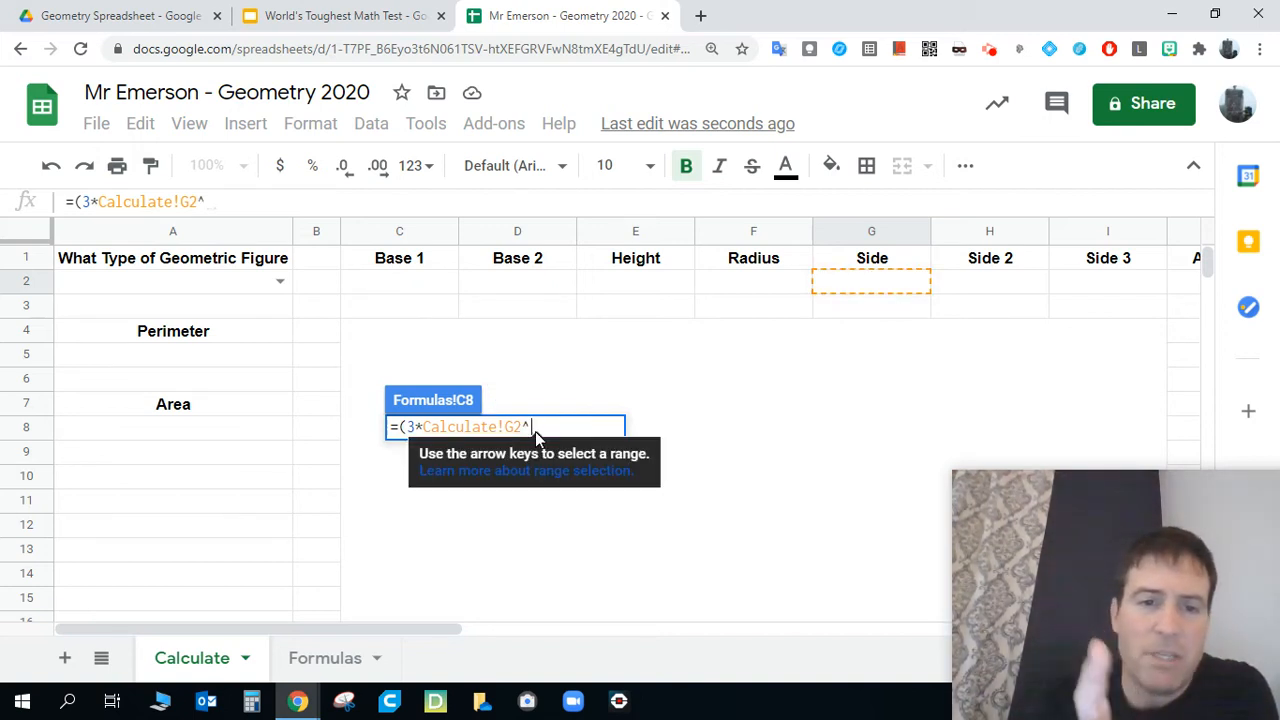
text(2)
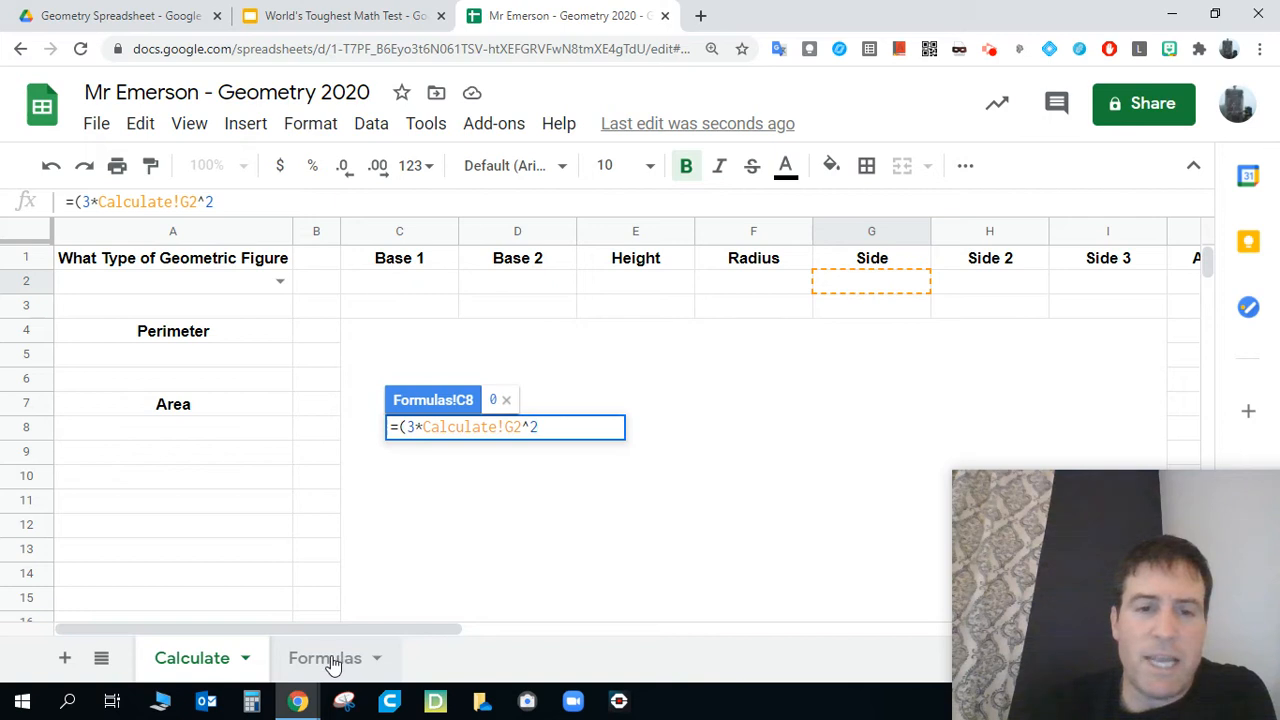
key(Return)
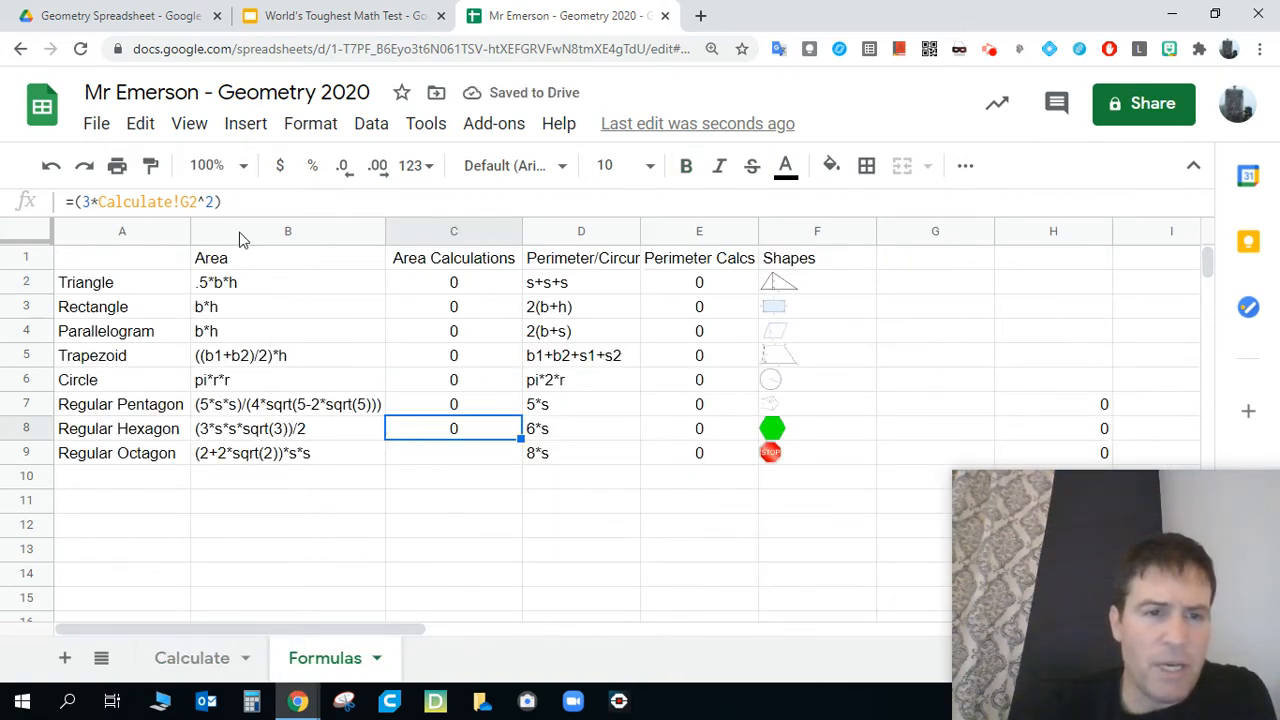
Step: Extend the regular hexagon's area formula in C8 to =(3*Calculate!G2^2*sqrt(3))/2
click(232, 203)
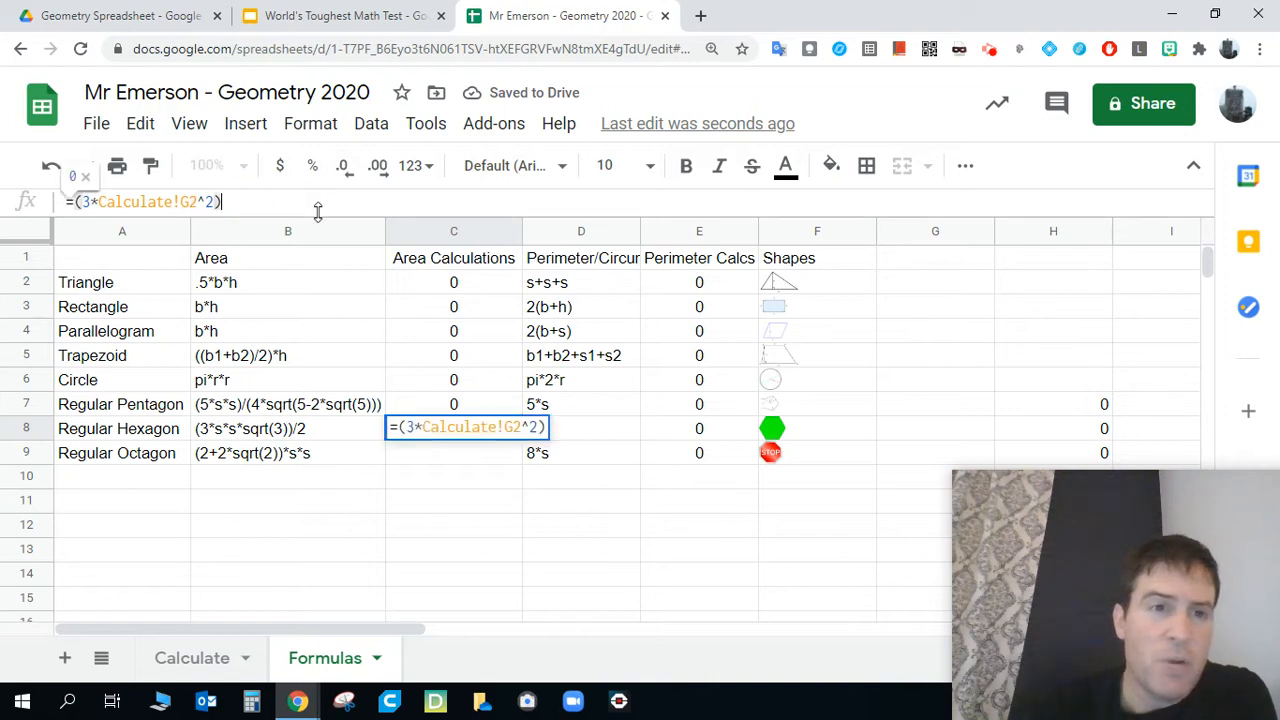
click(232, 202)
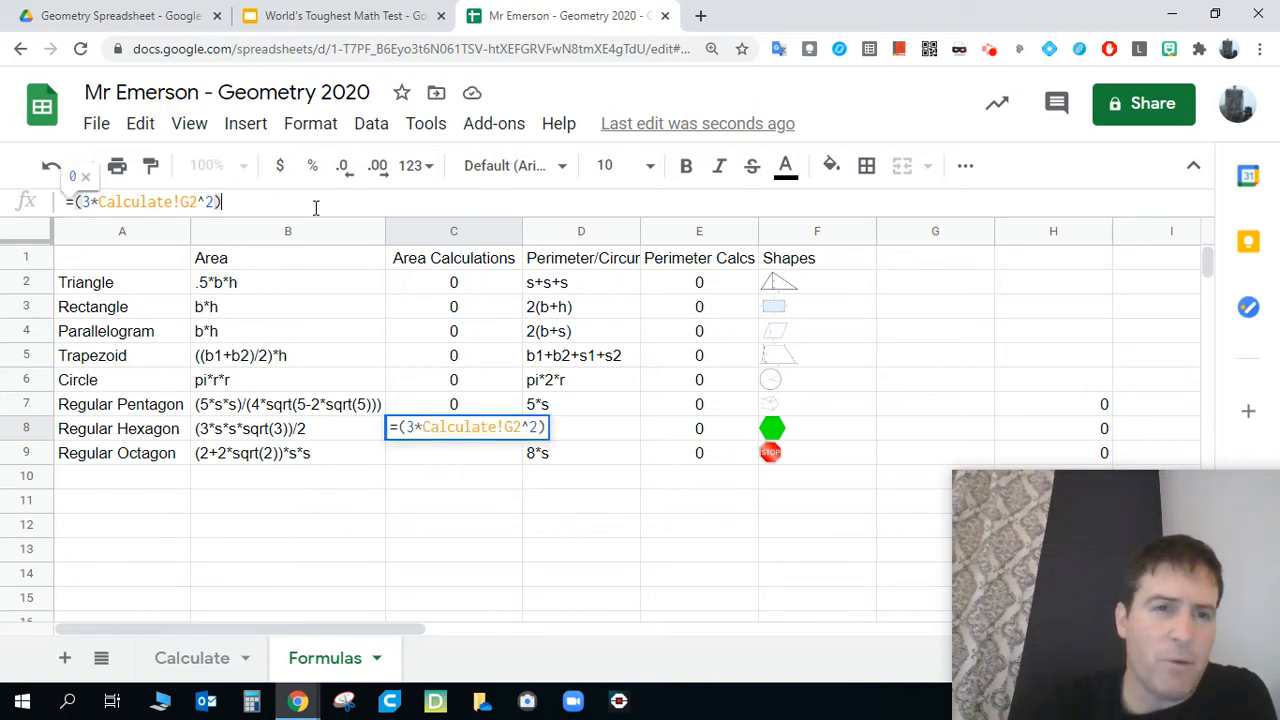
key(BackSpace)
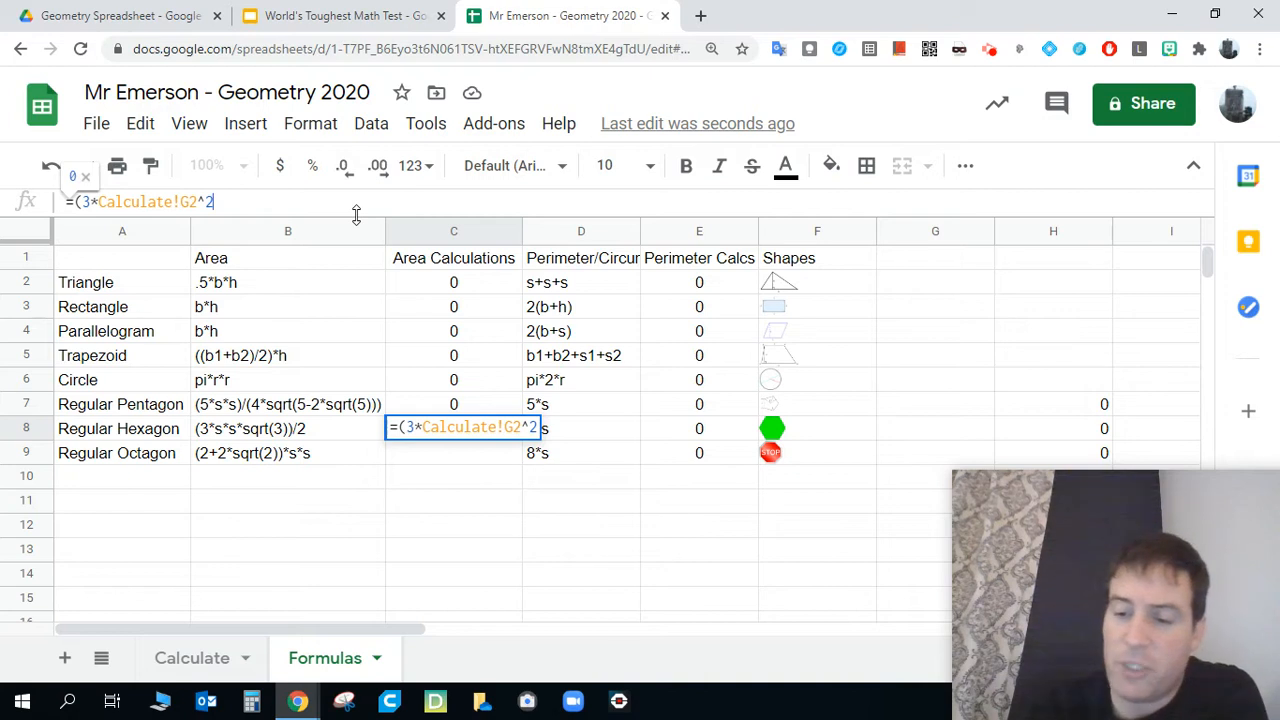
text(*)
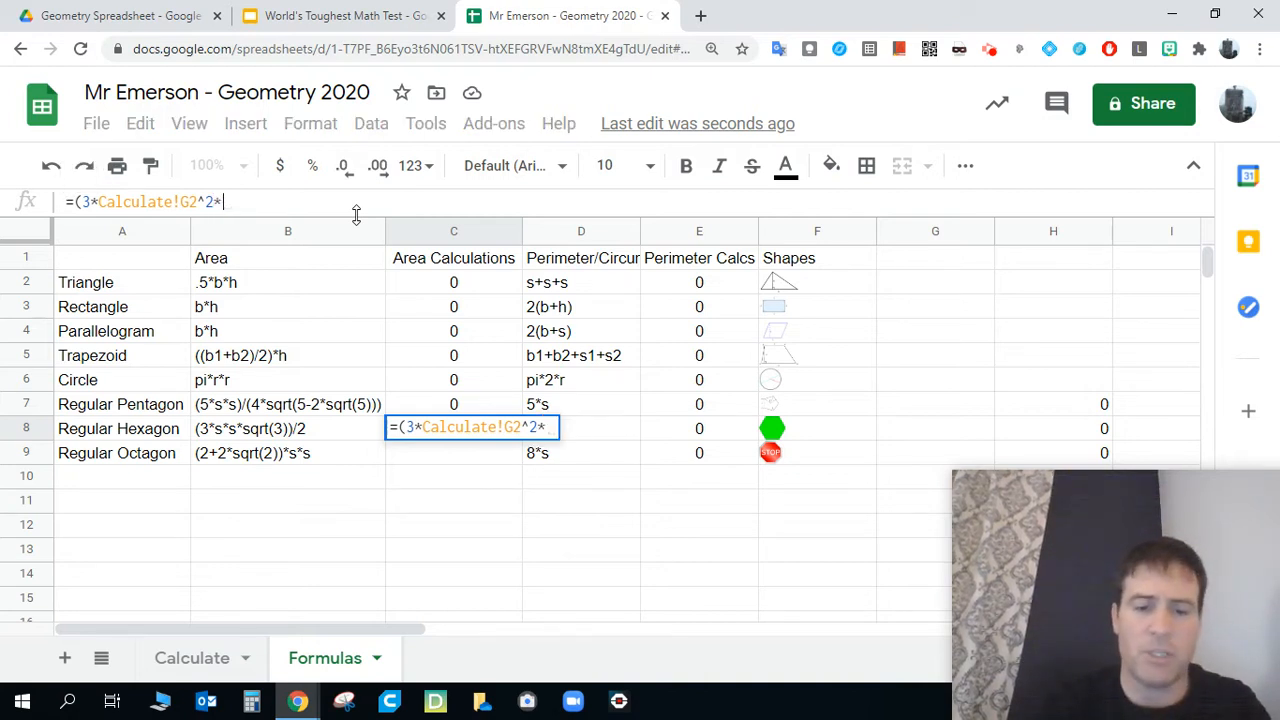
text(sqrt)
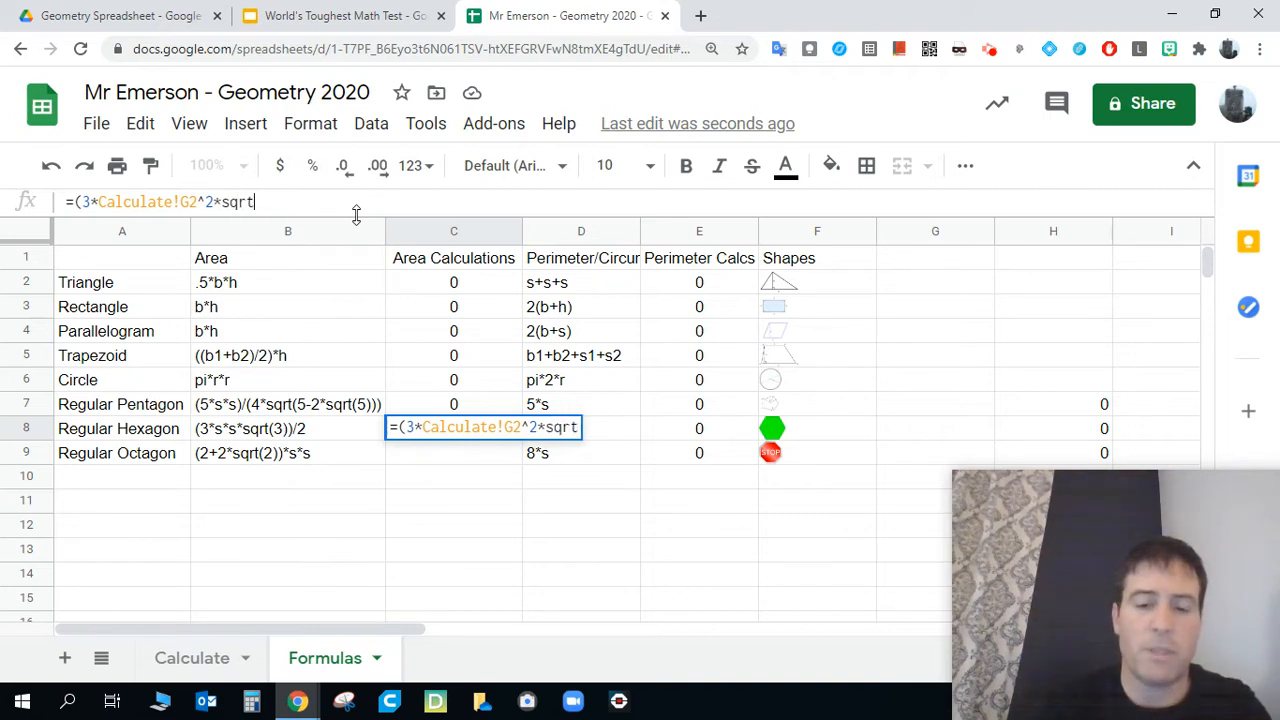
text(()
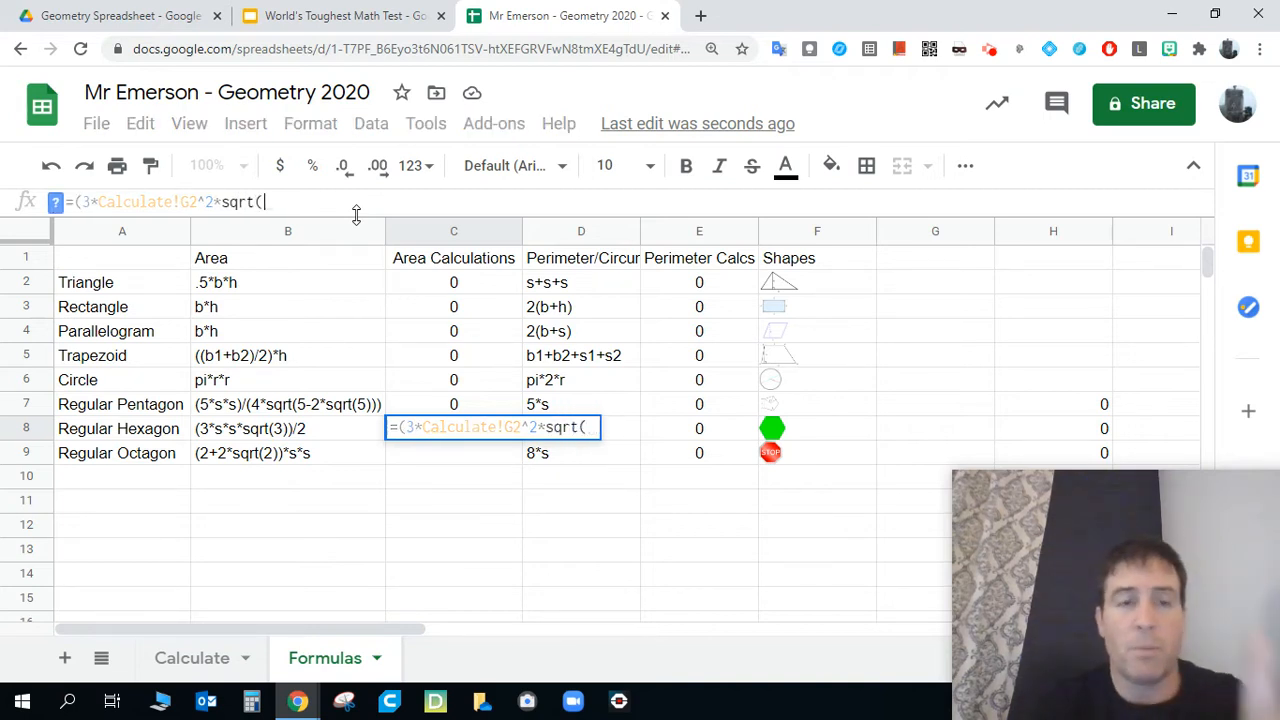
text(3)
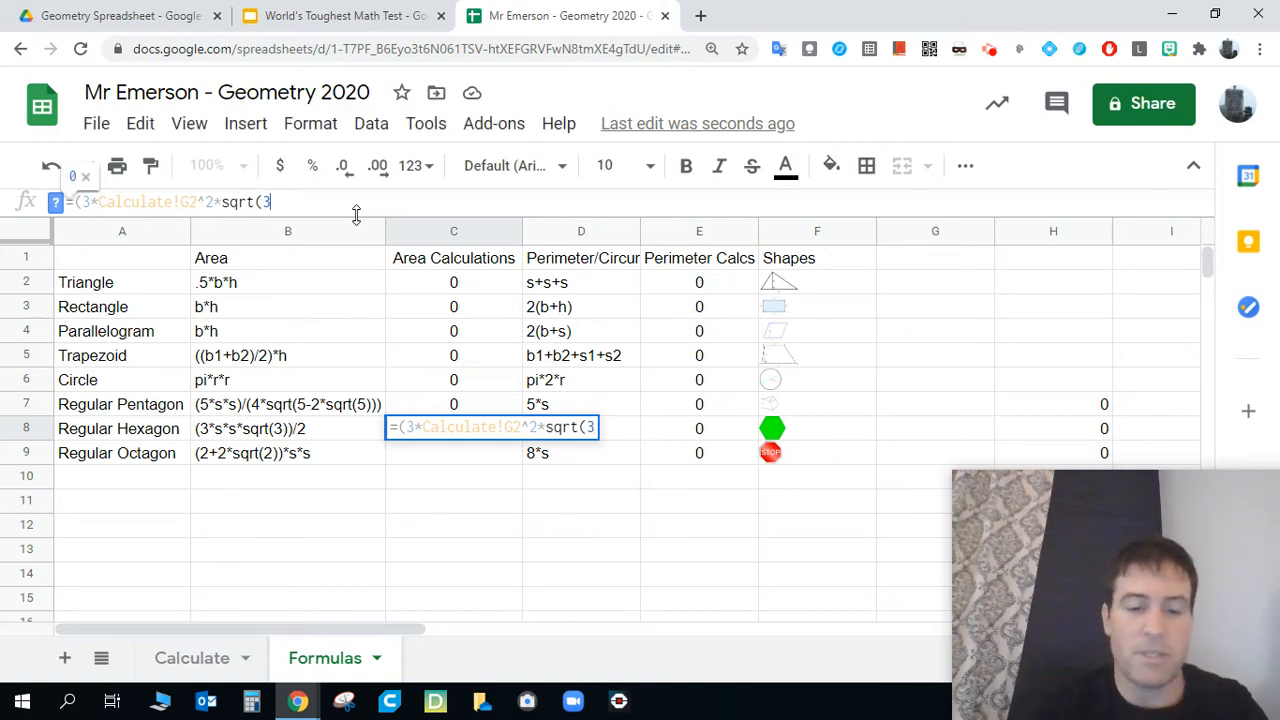
text())
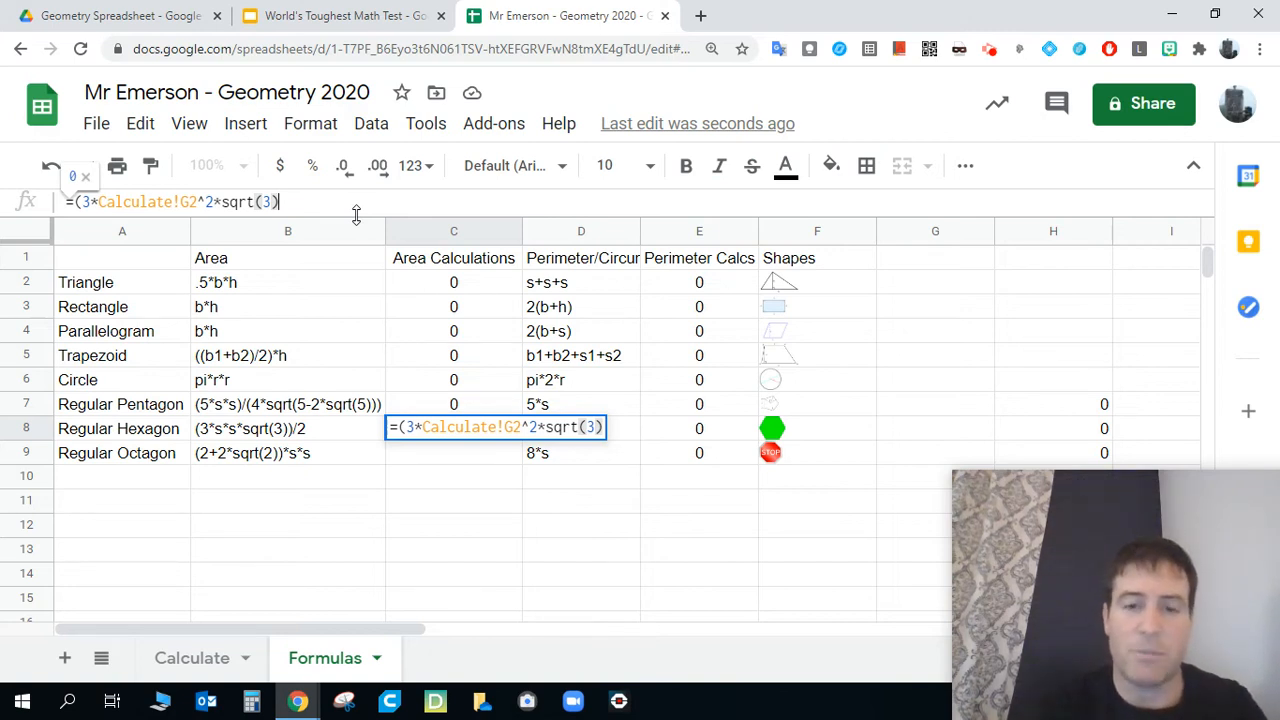
text())
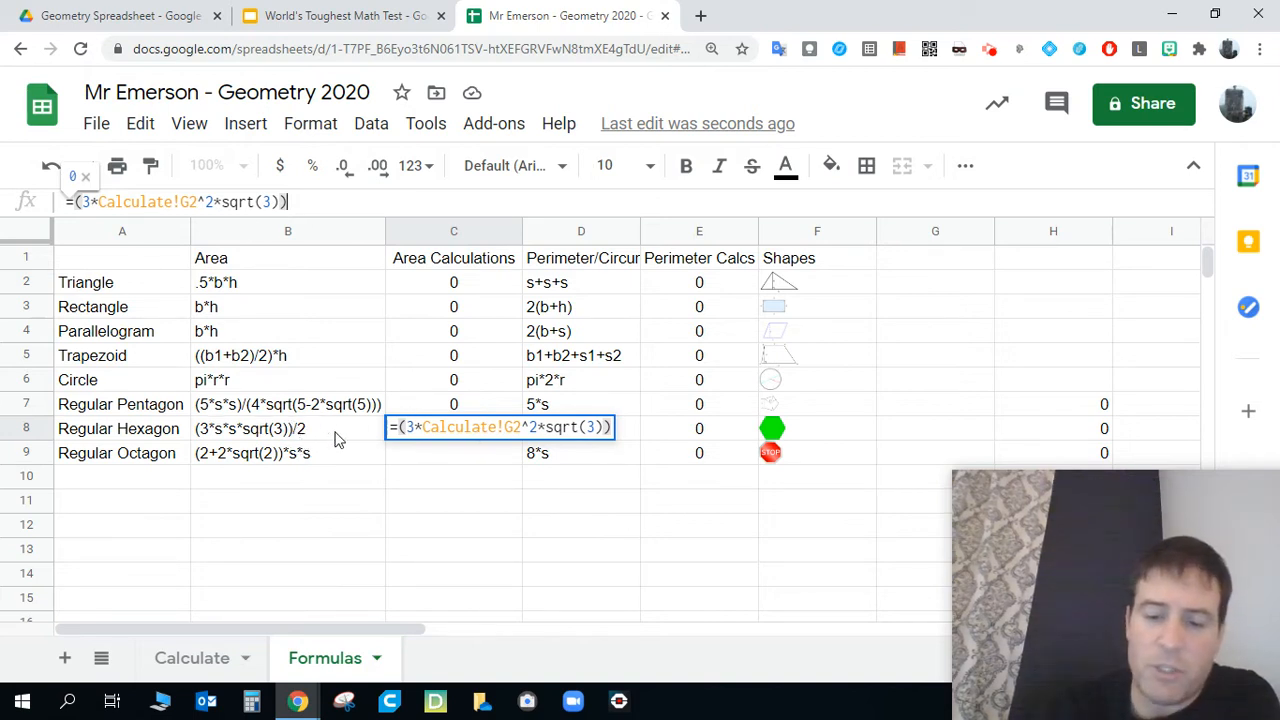
text(/)
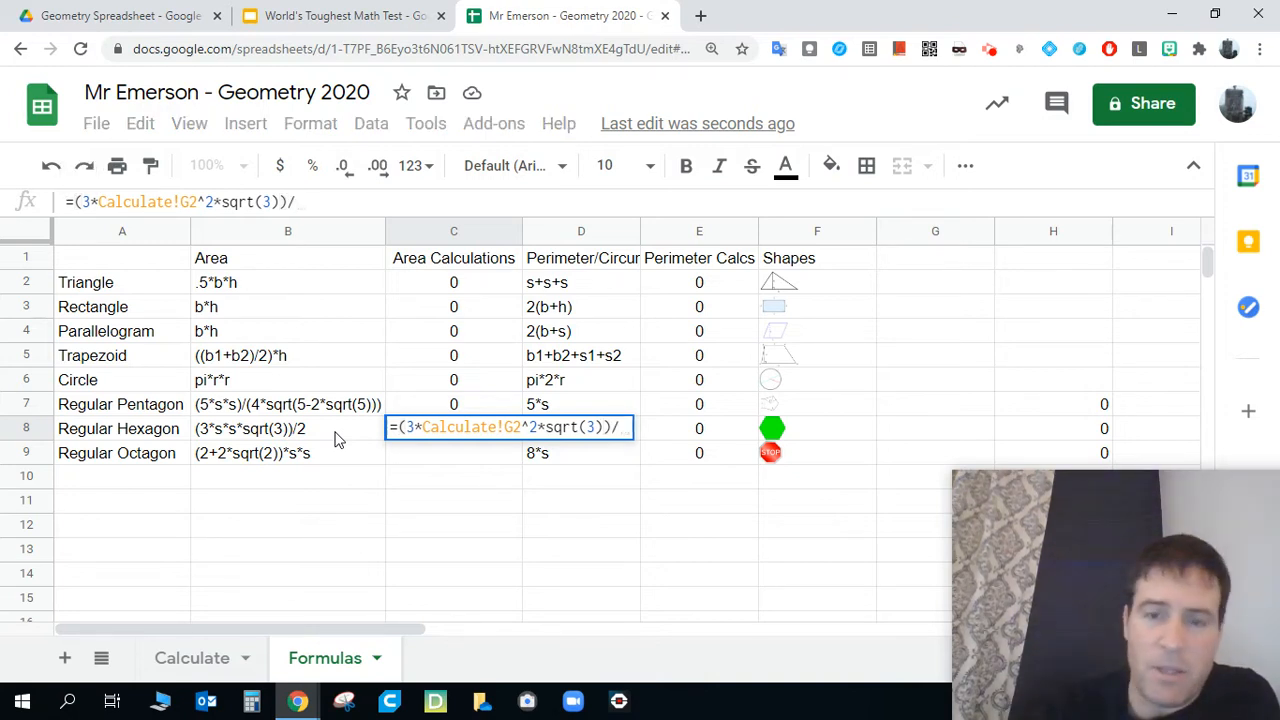
text(2)
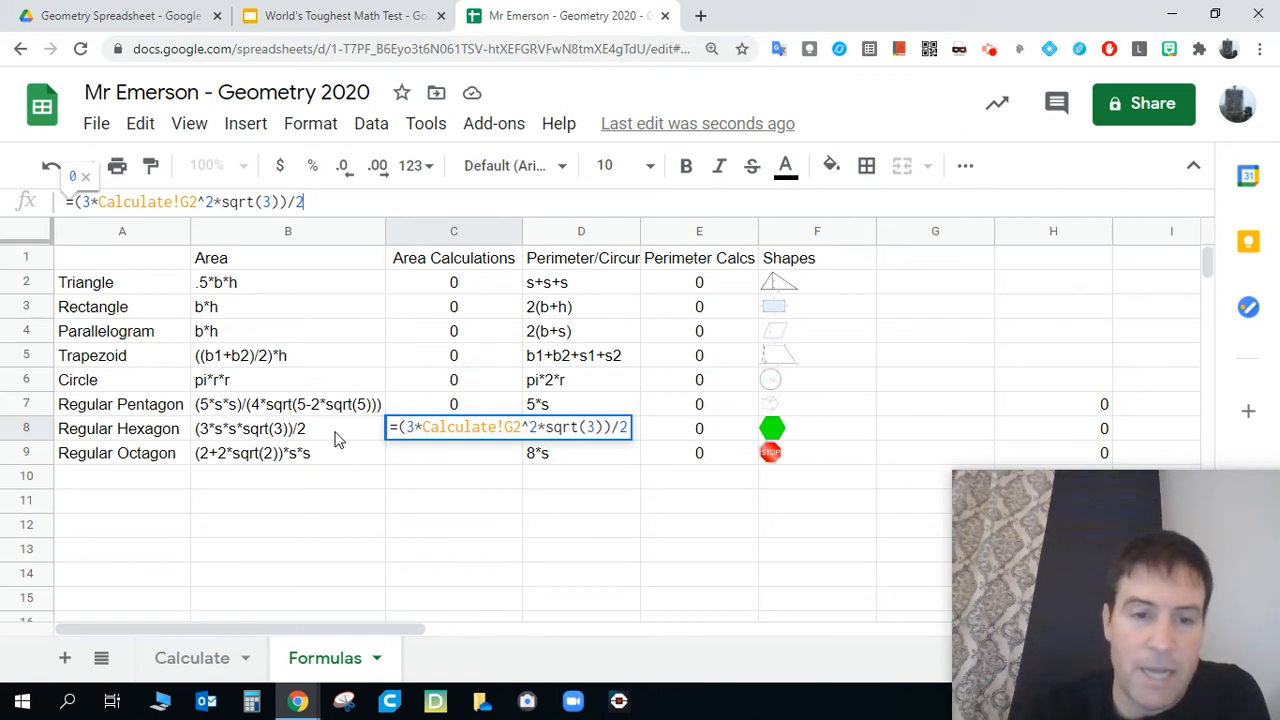
key(Return)
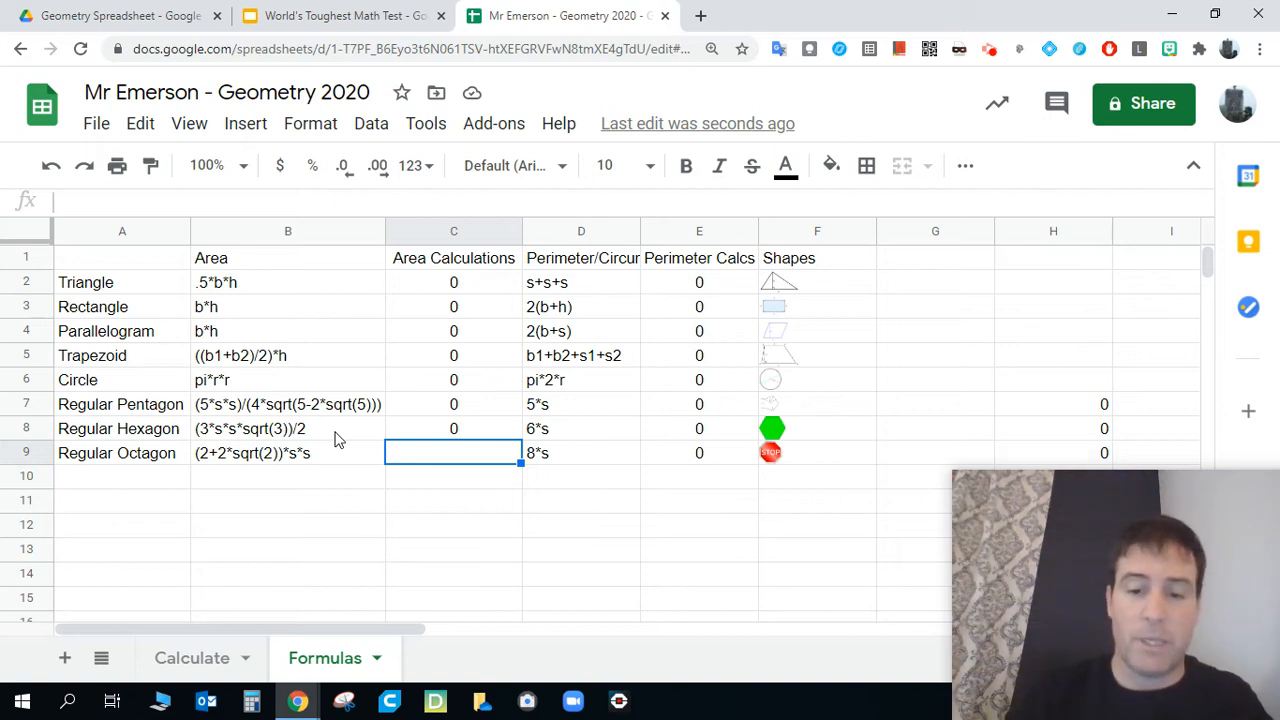
Step: Begin the regular octagon's area formula in C9 of the Formulas sheet with =(2+2*sqrt(2))*
text(=)
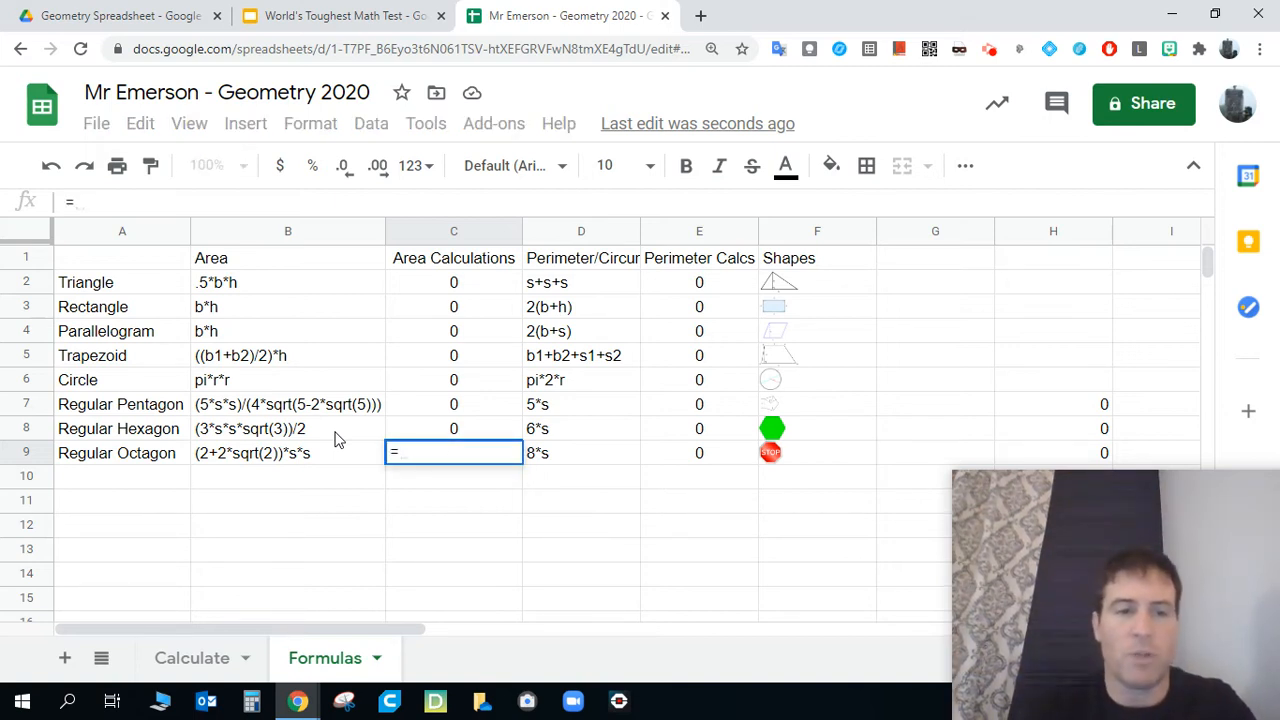
text(()
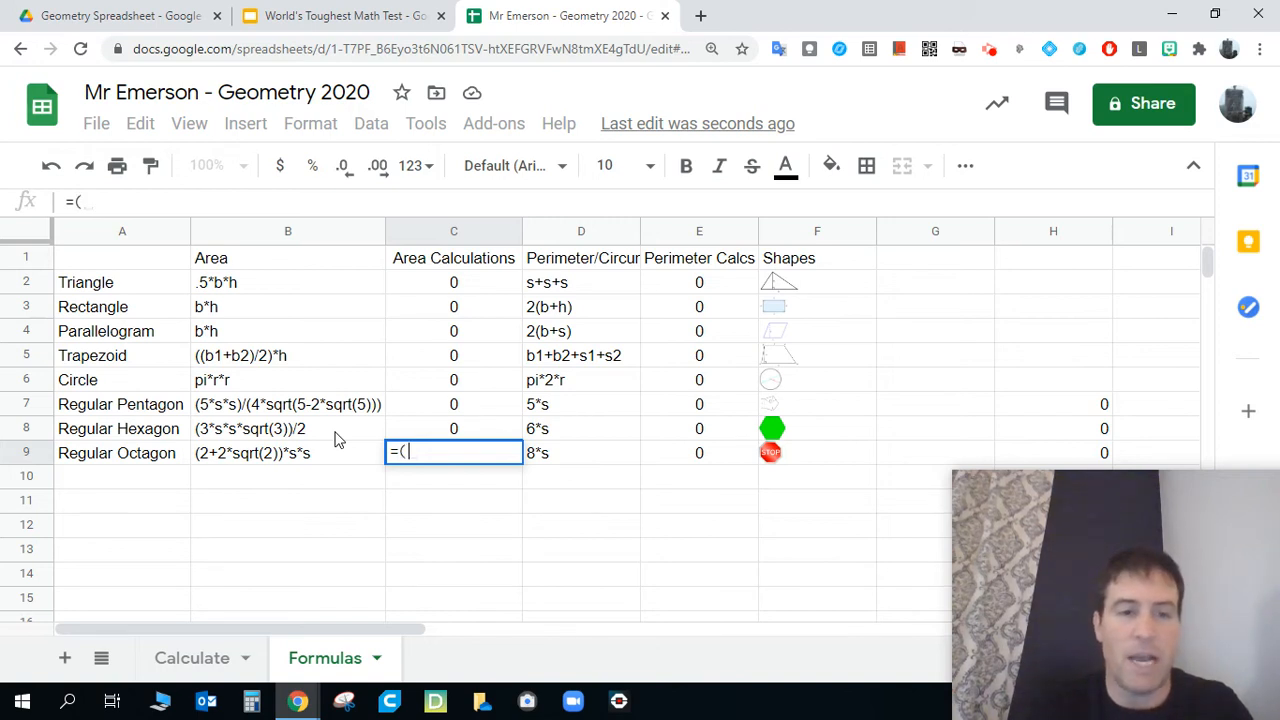
text(2)
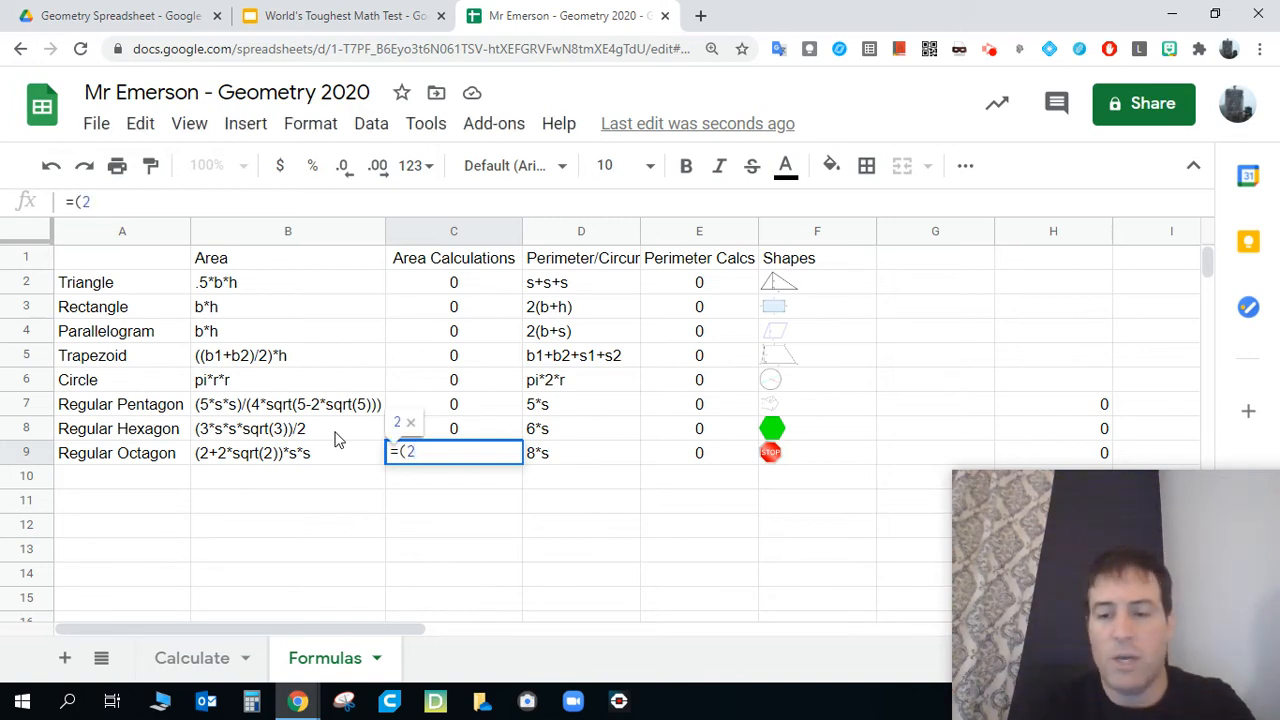
text(+2)
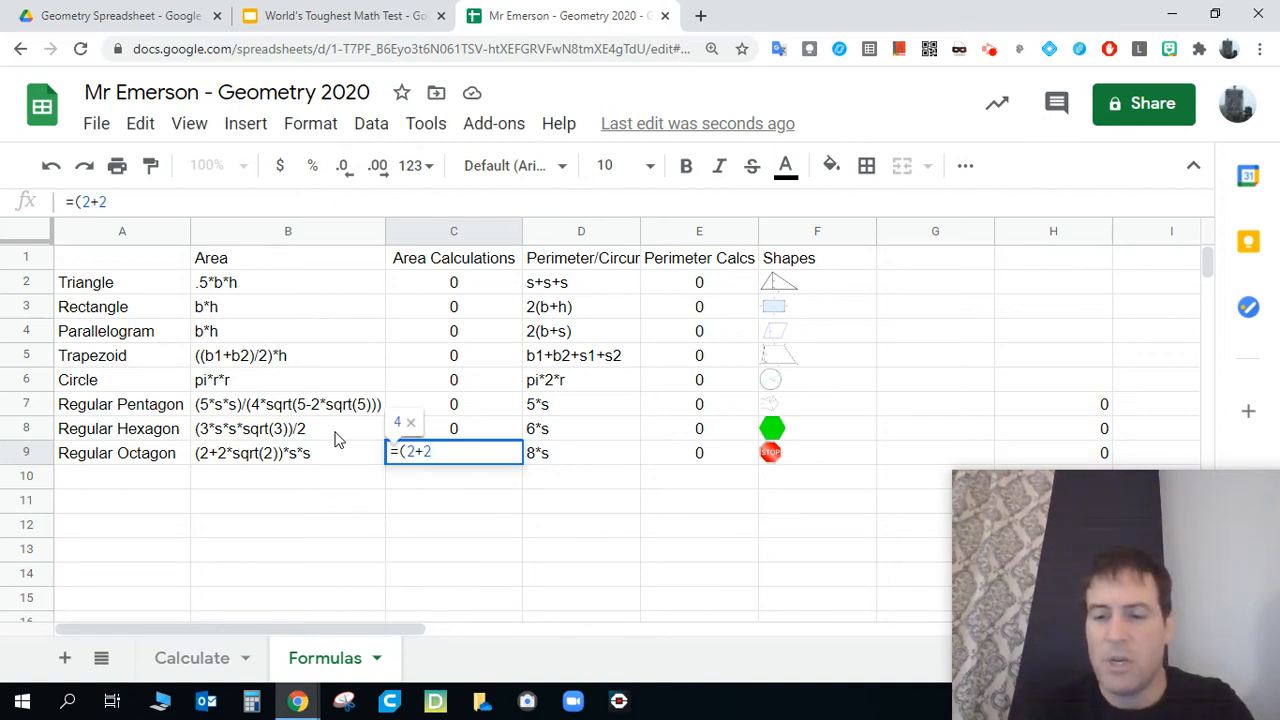
text(*)
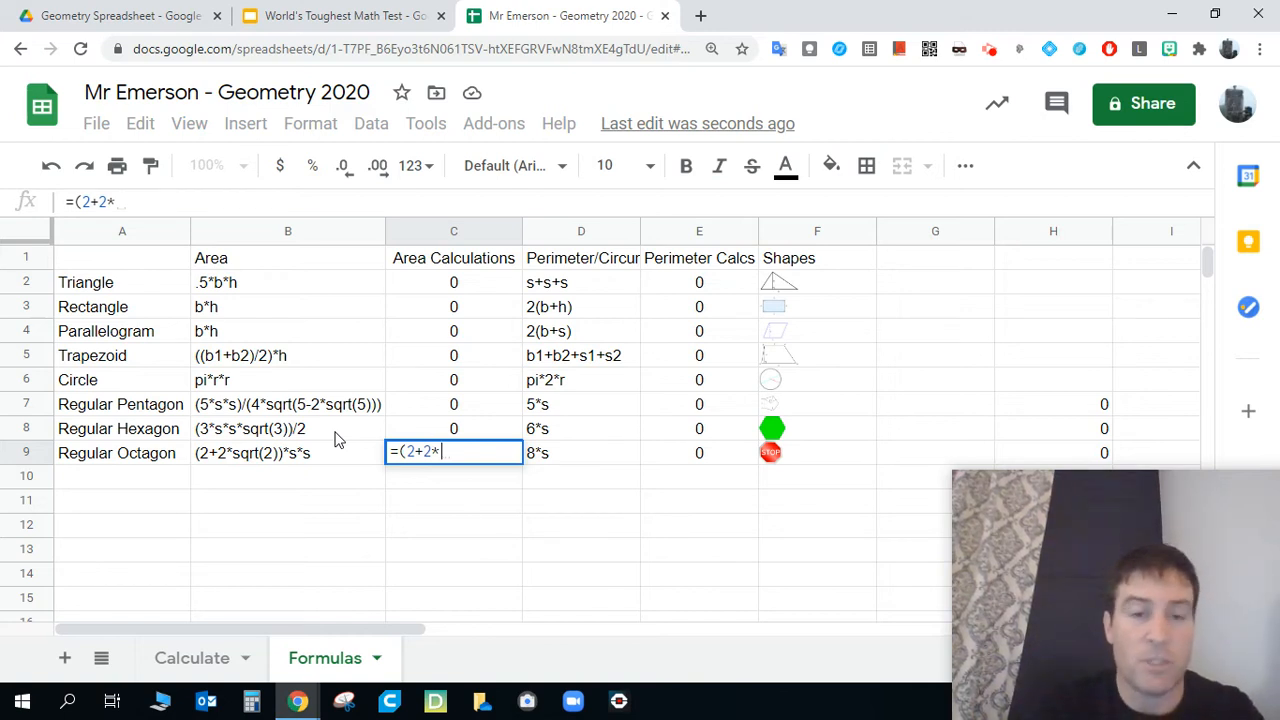
text(sqrt)
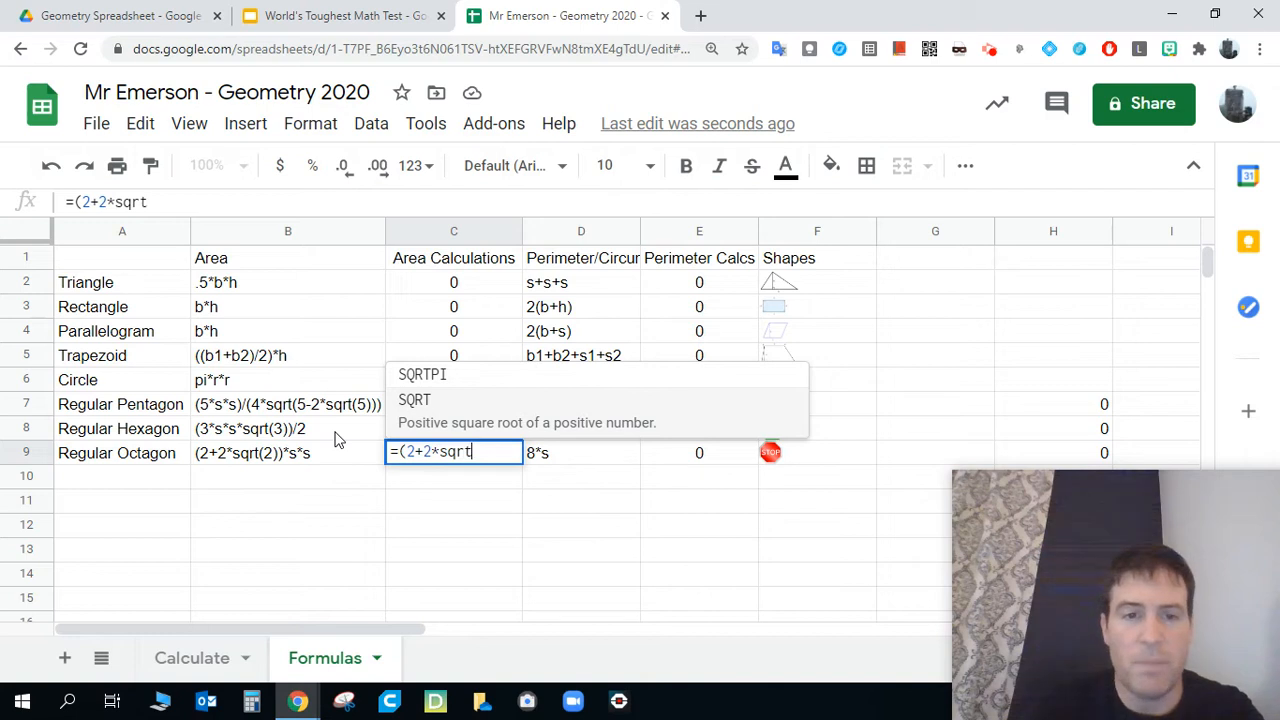
text((2))
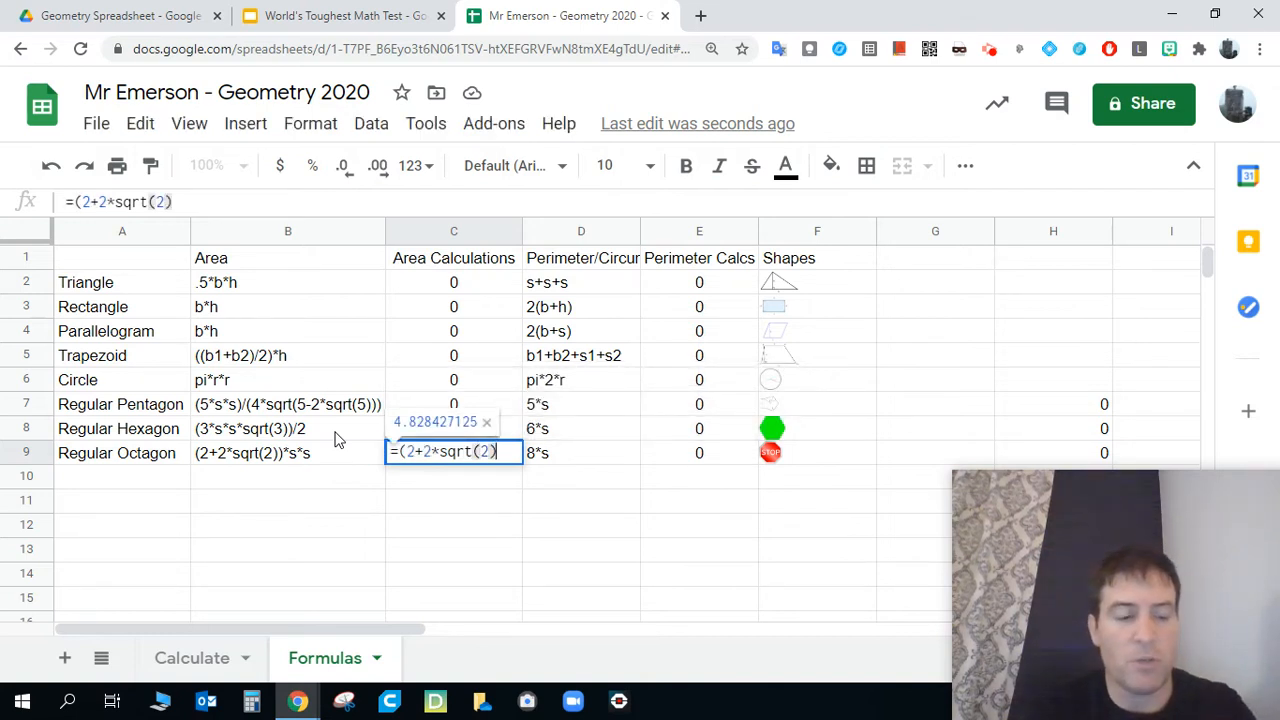
text()*)
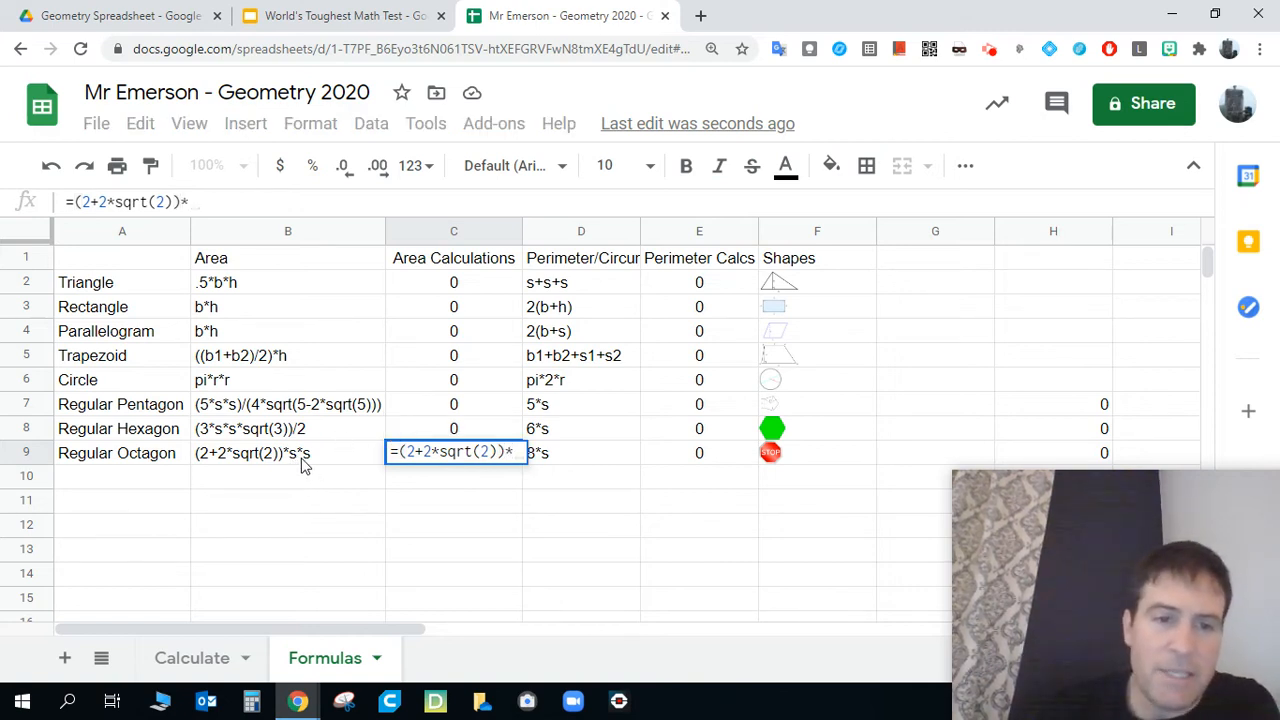
Step: Complete the octagon's area formula with the squared Side cell from the Calculate sheet, giving =(2+2*sqrt(2))*Calculate!G2^2
click(187, 670)
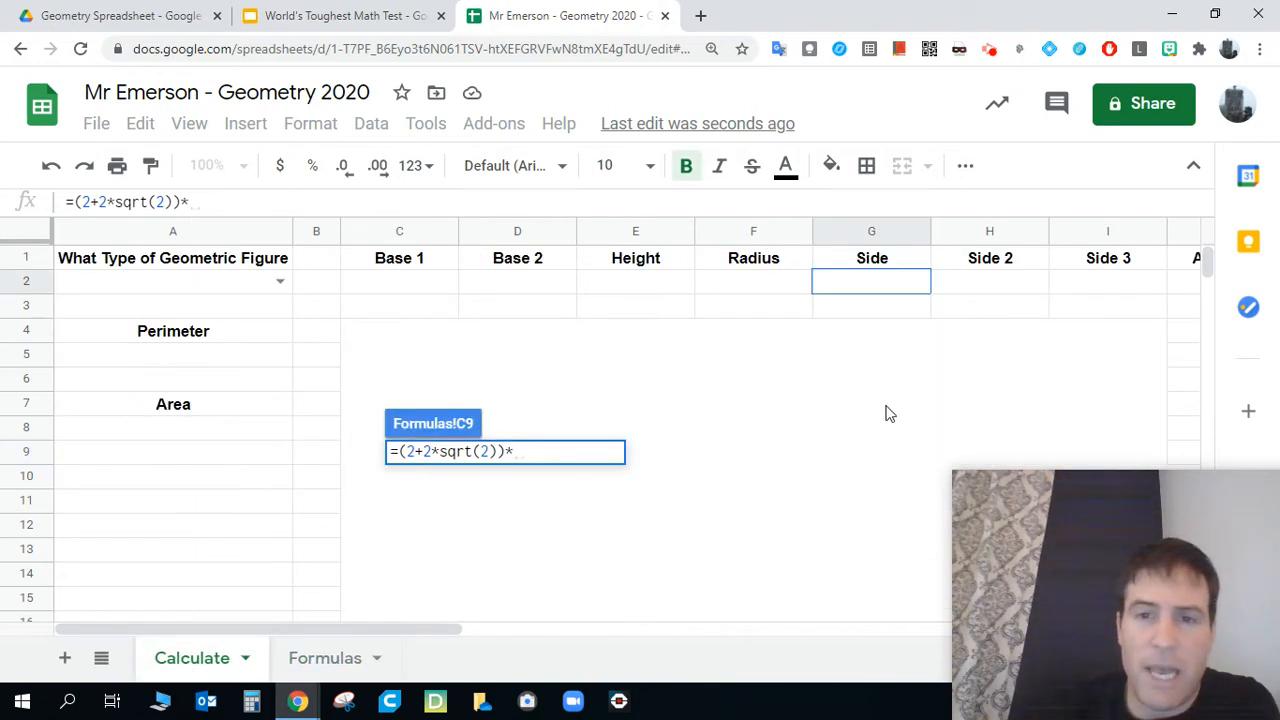
click(894, 282)
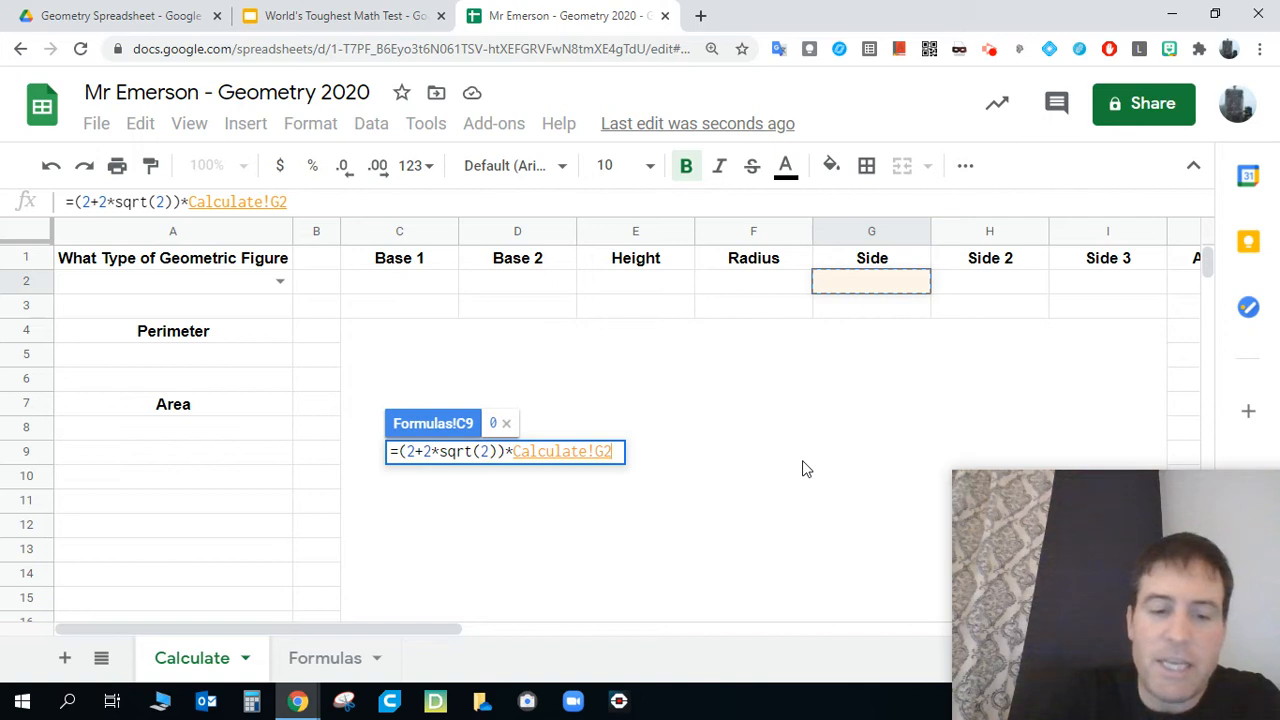
text(^)
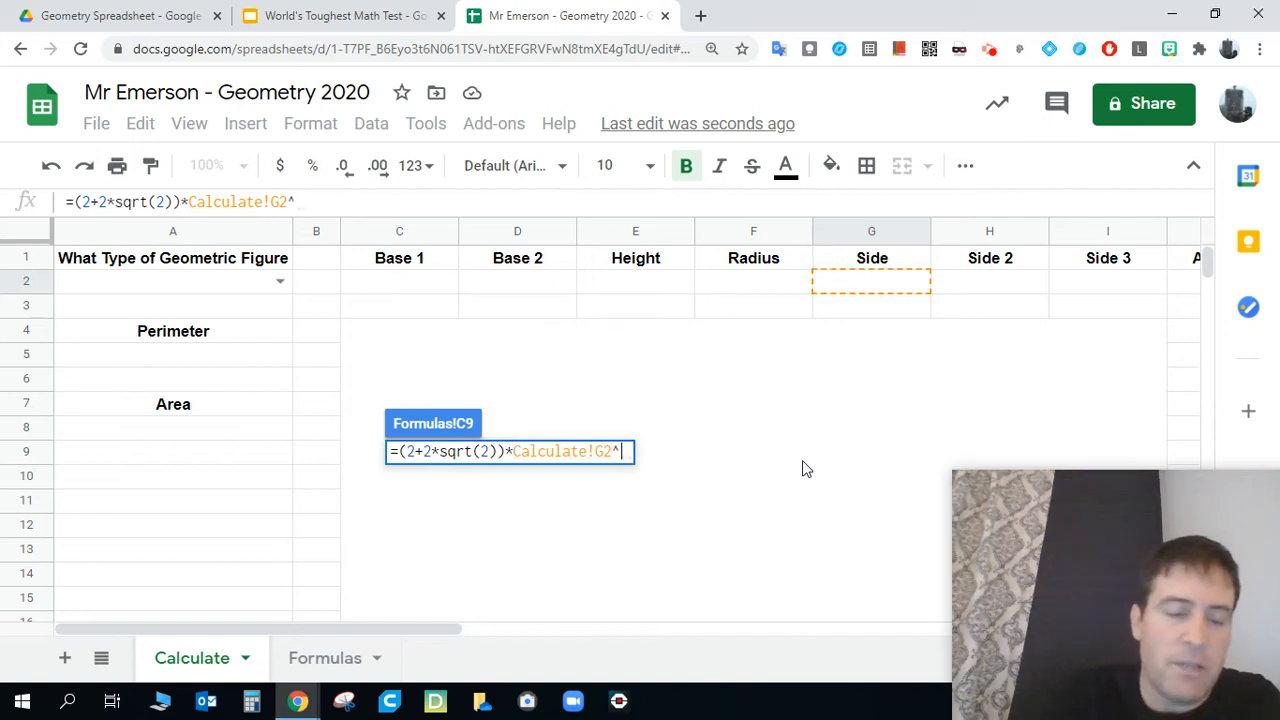
text(2)
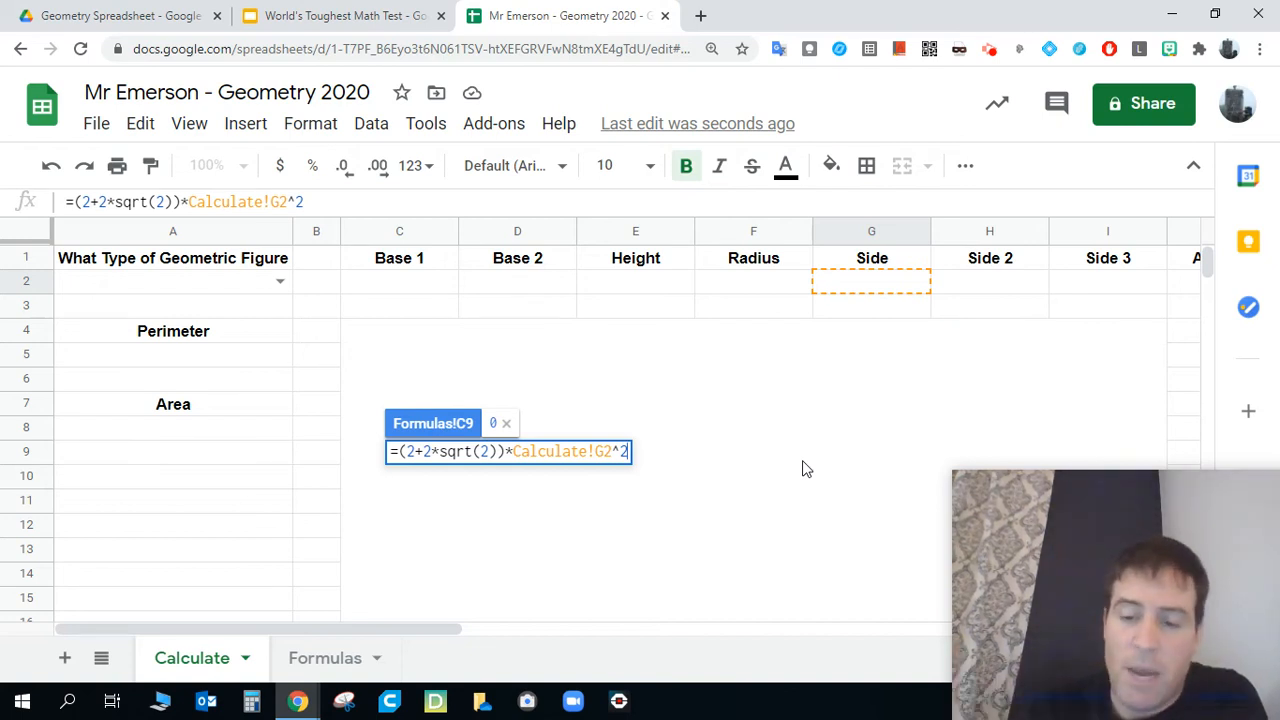
key(Return)
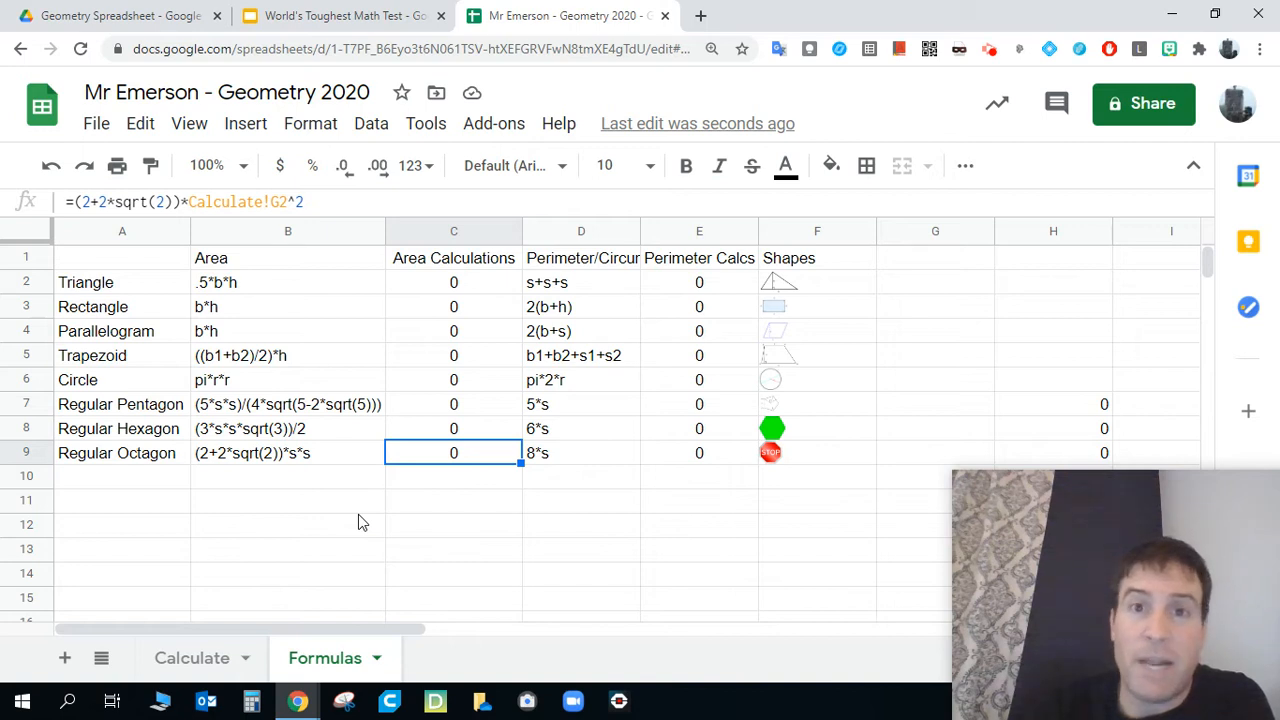
Step: Examine the range A2:F9 in the Formulas sheet and the shape lookup formula in merged cell C4 of the Calculate sheet
click(141, 263)
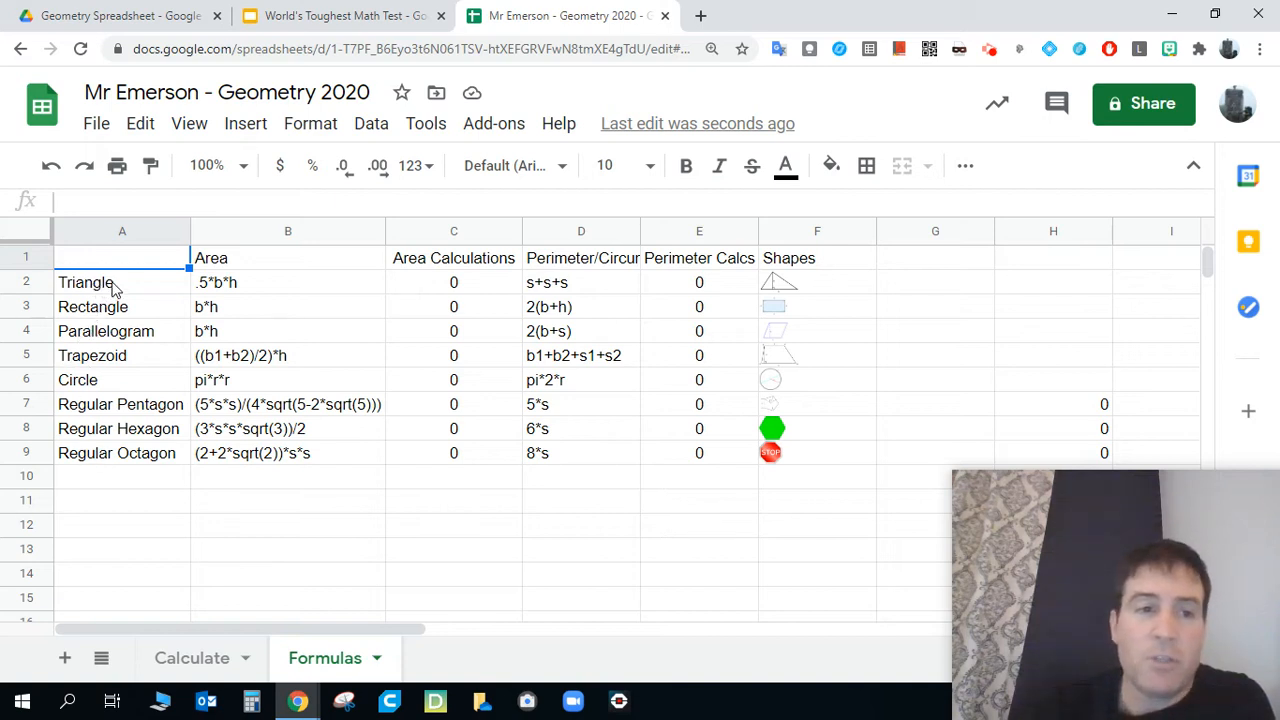
mouse_move(113, 287)
mouse_down()
mouse_move(749, 386)
mouse_move(805, 459)
mouse_up()
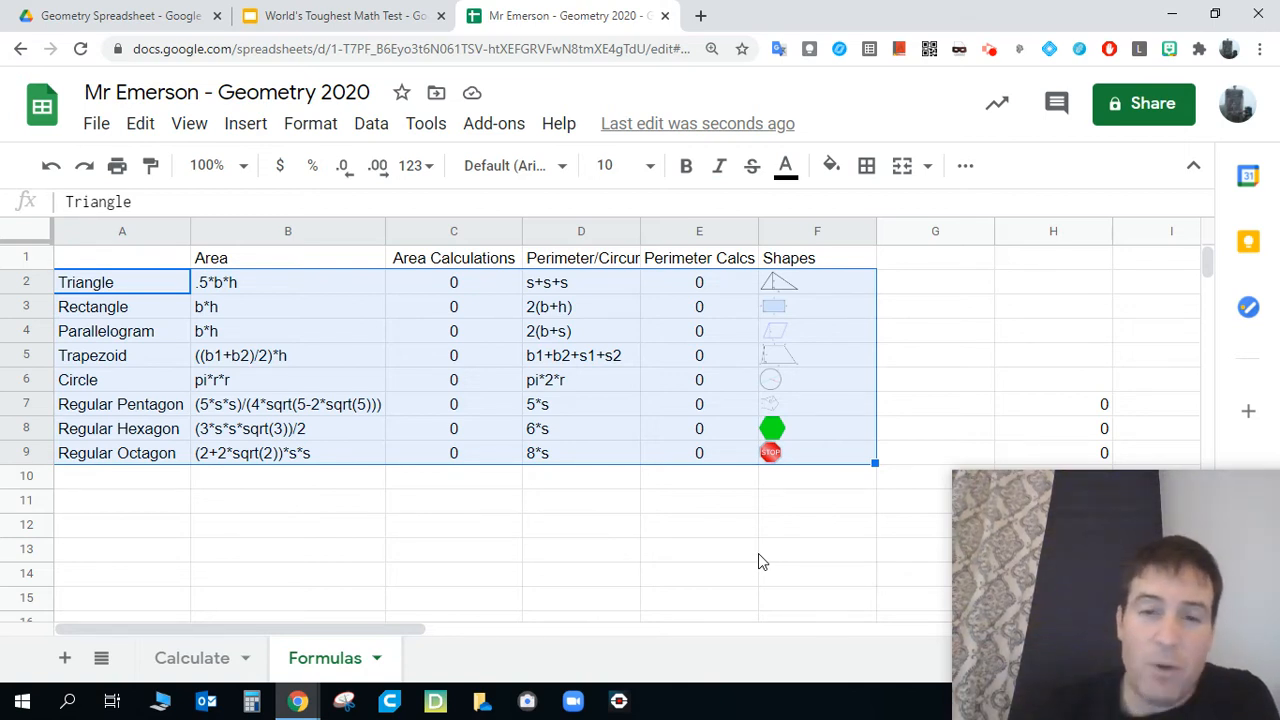
click(185, 660)
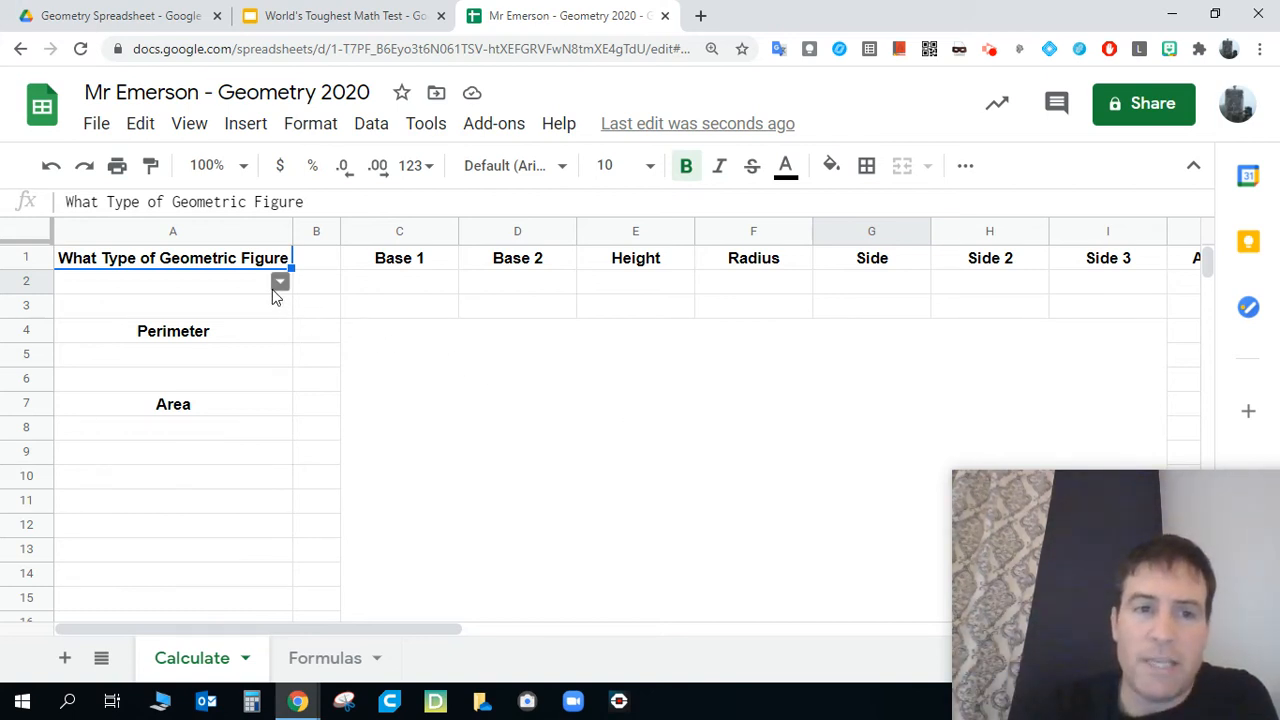
click(474, 393)
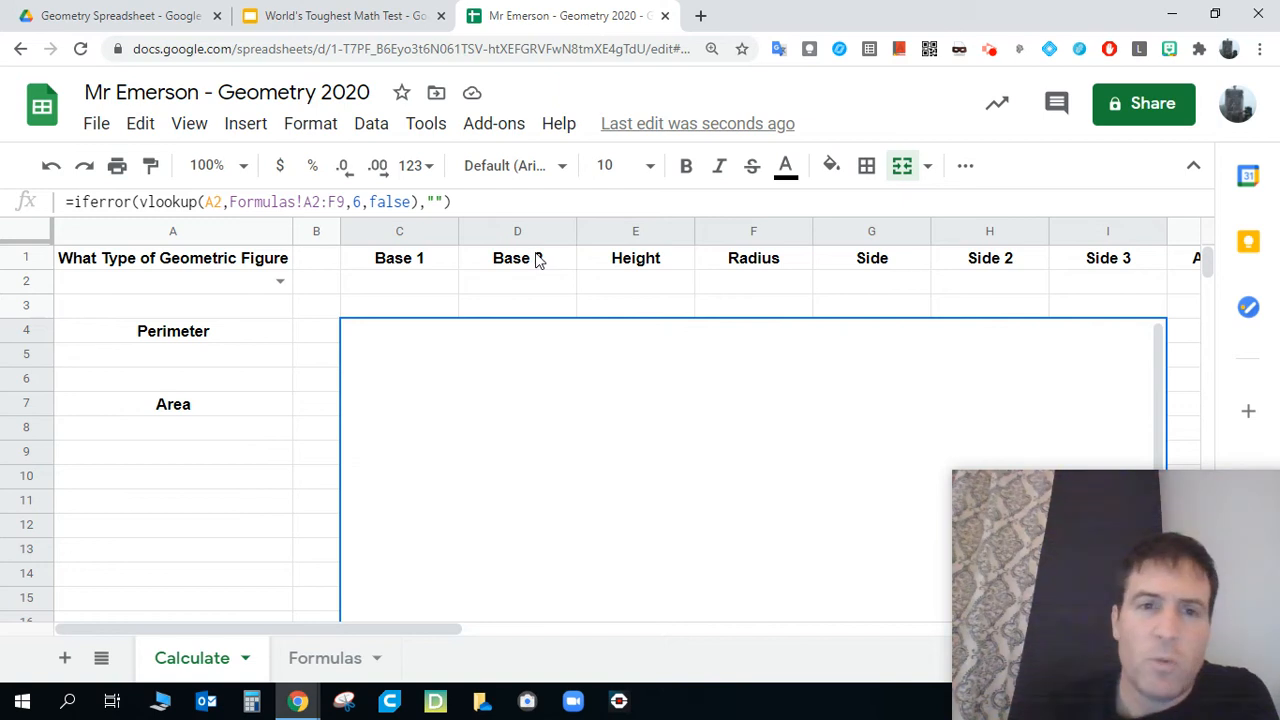
Step: Copy the shape lookup formula from merged cell C4 and try to put it over the perimeter formula in A5
drag(494, 202, 62, 213)
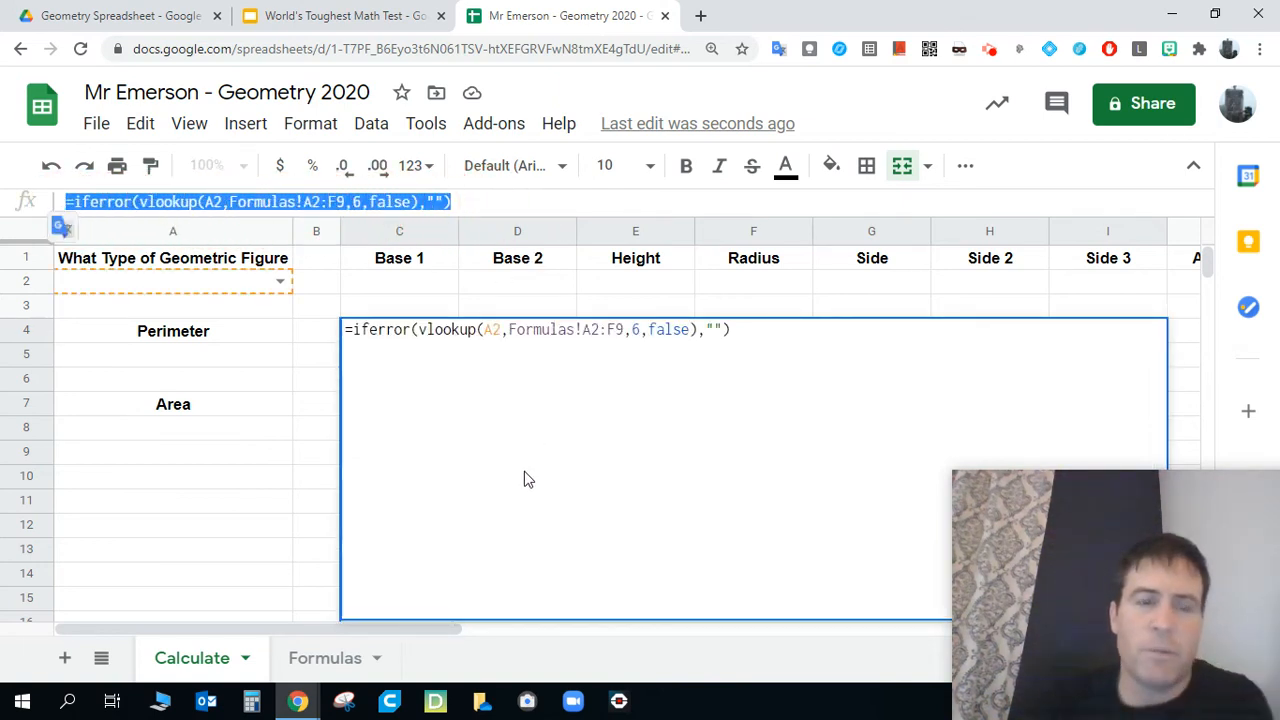
right_click(324, 204)
click(380, 270)
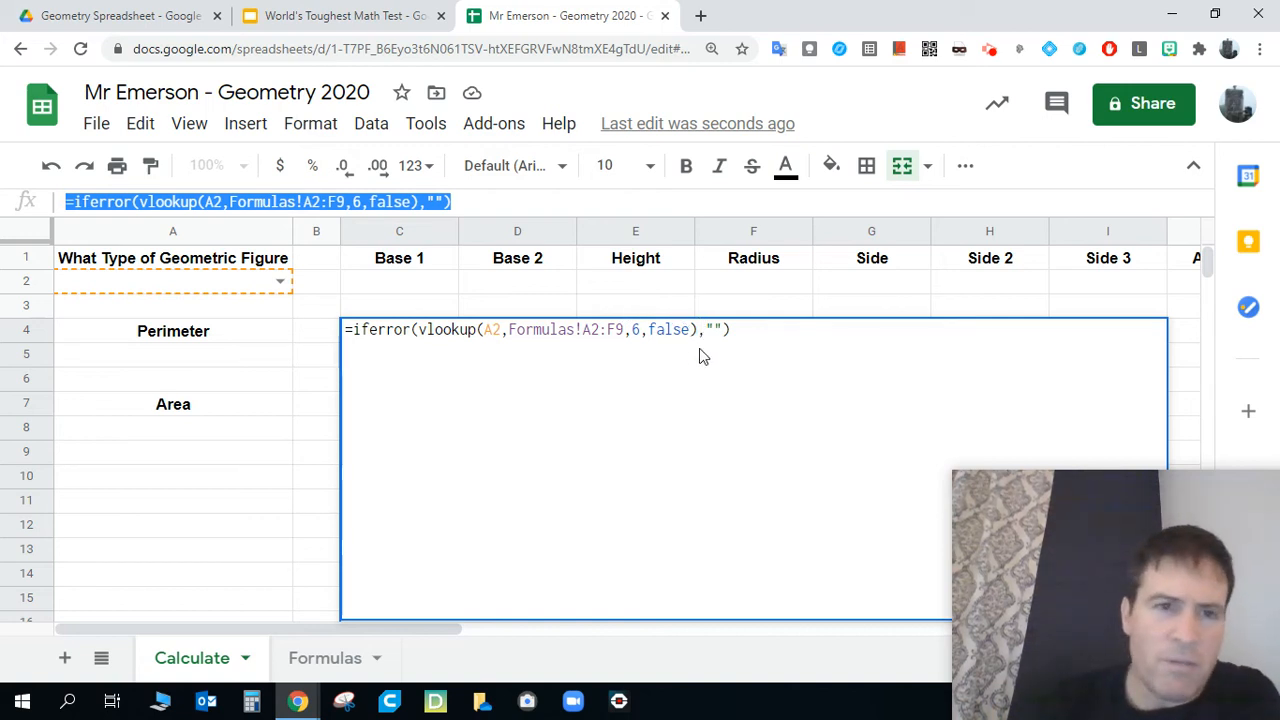
key(Escape)
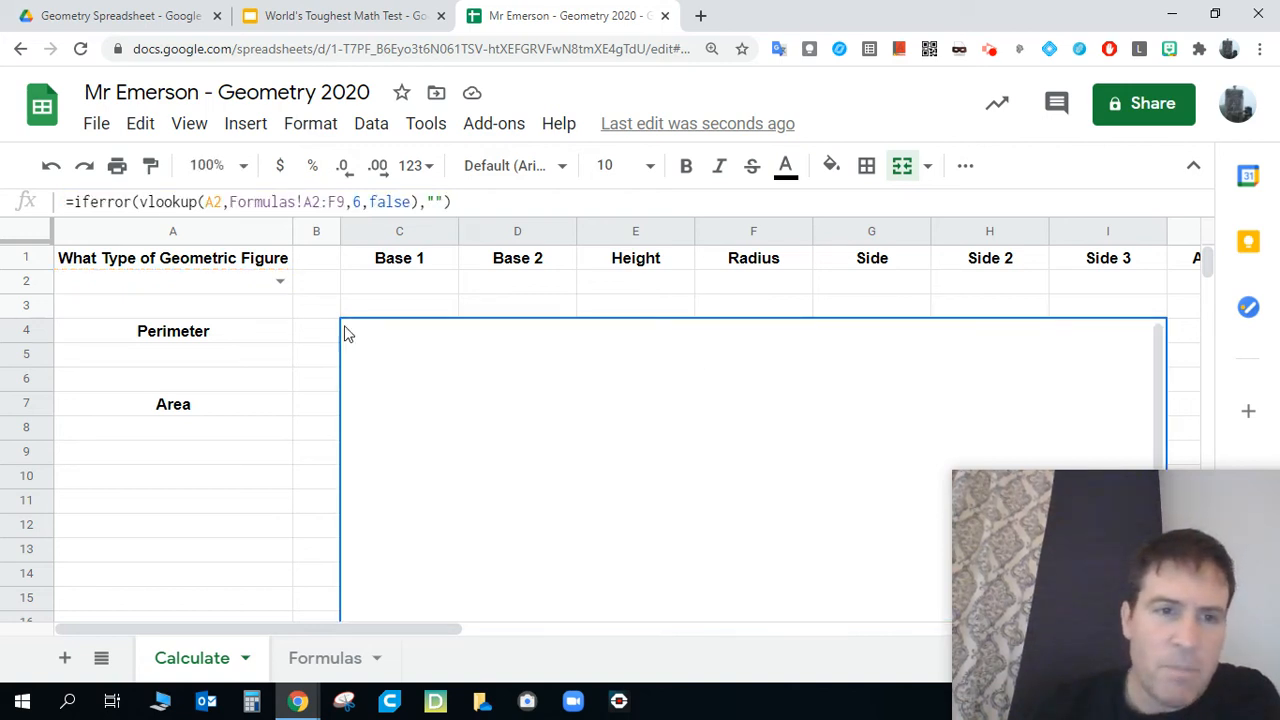
click(302, 356)
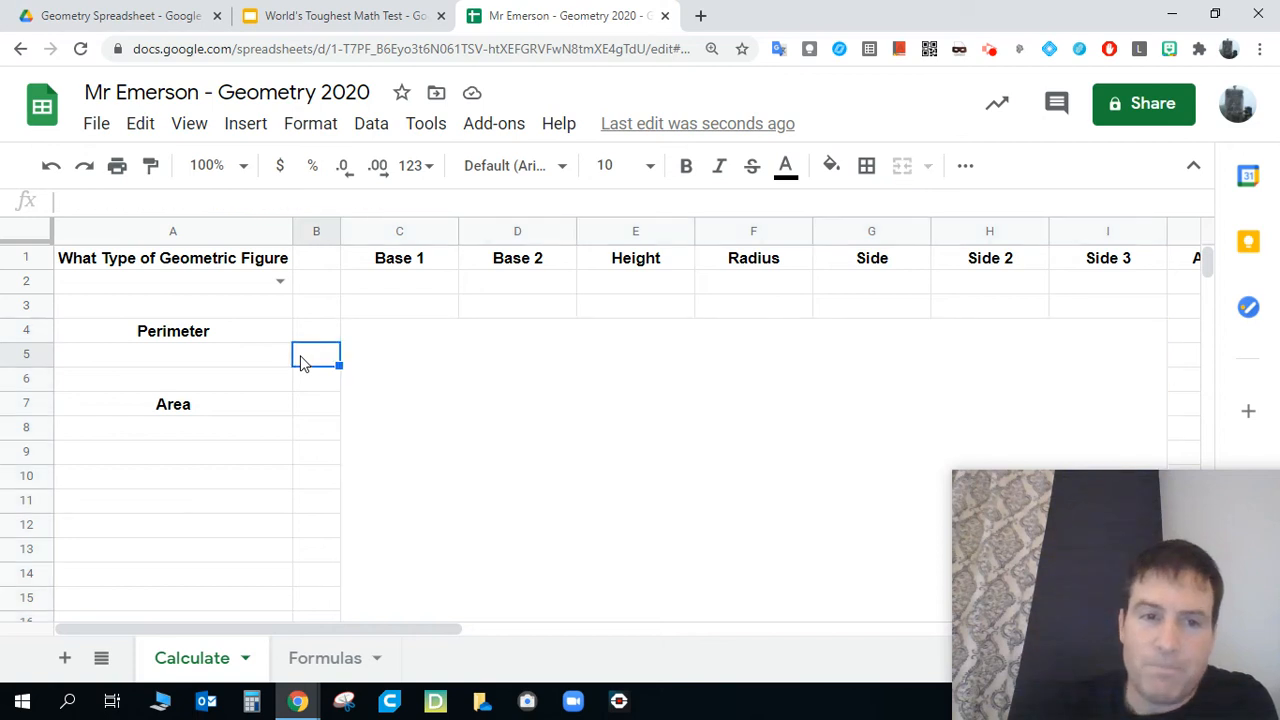
click(176, 362)
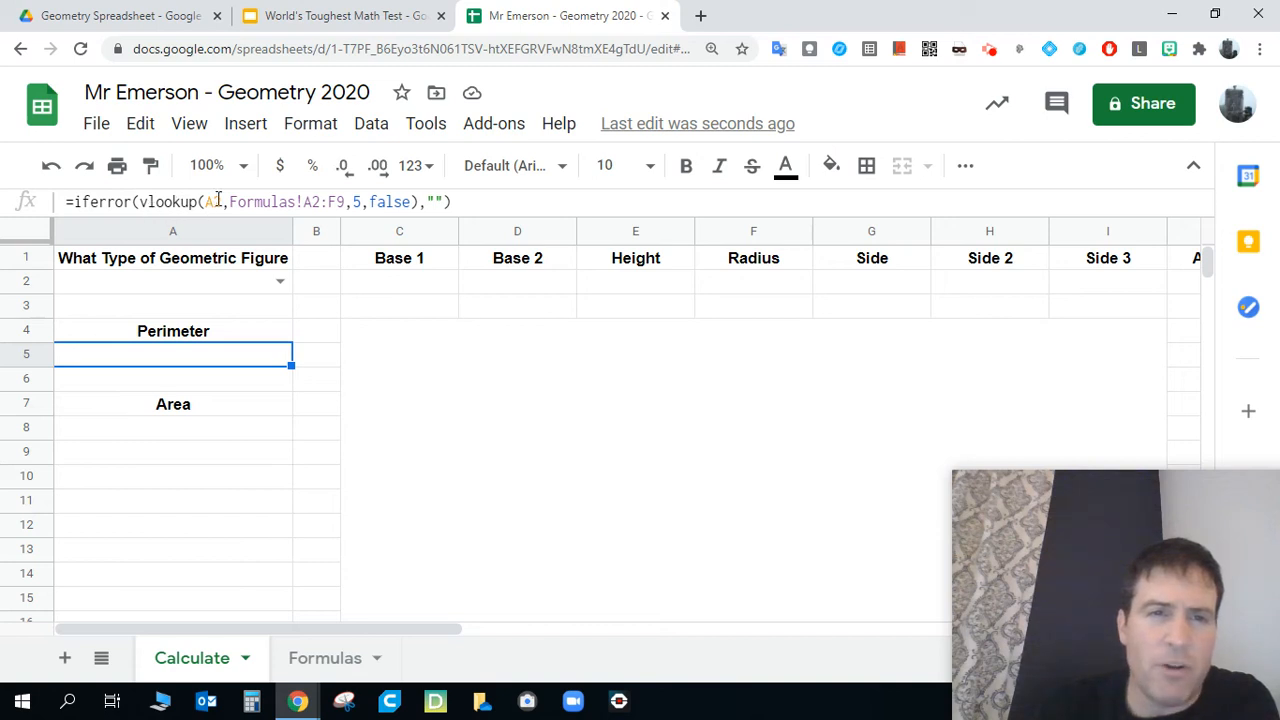
drag(465, 202, 62, 203)
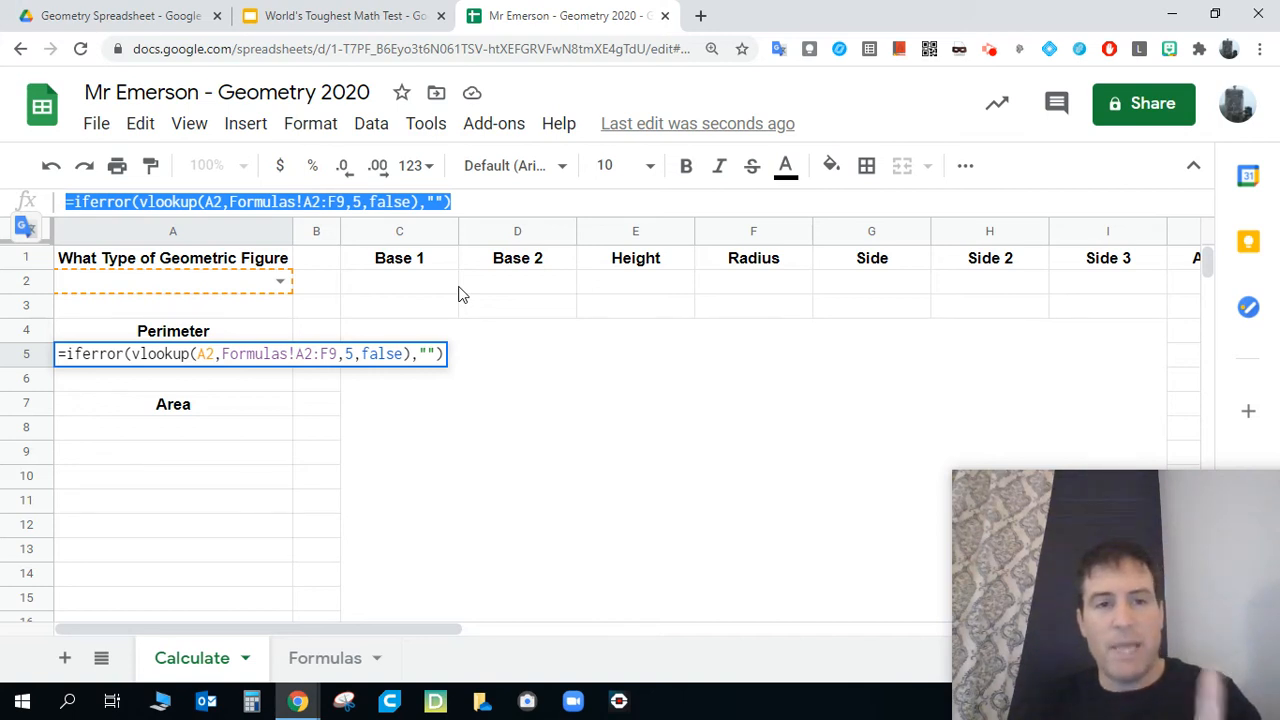
click(480, 197)
drag(480, 197, 38, 226)
key(Right)
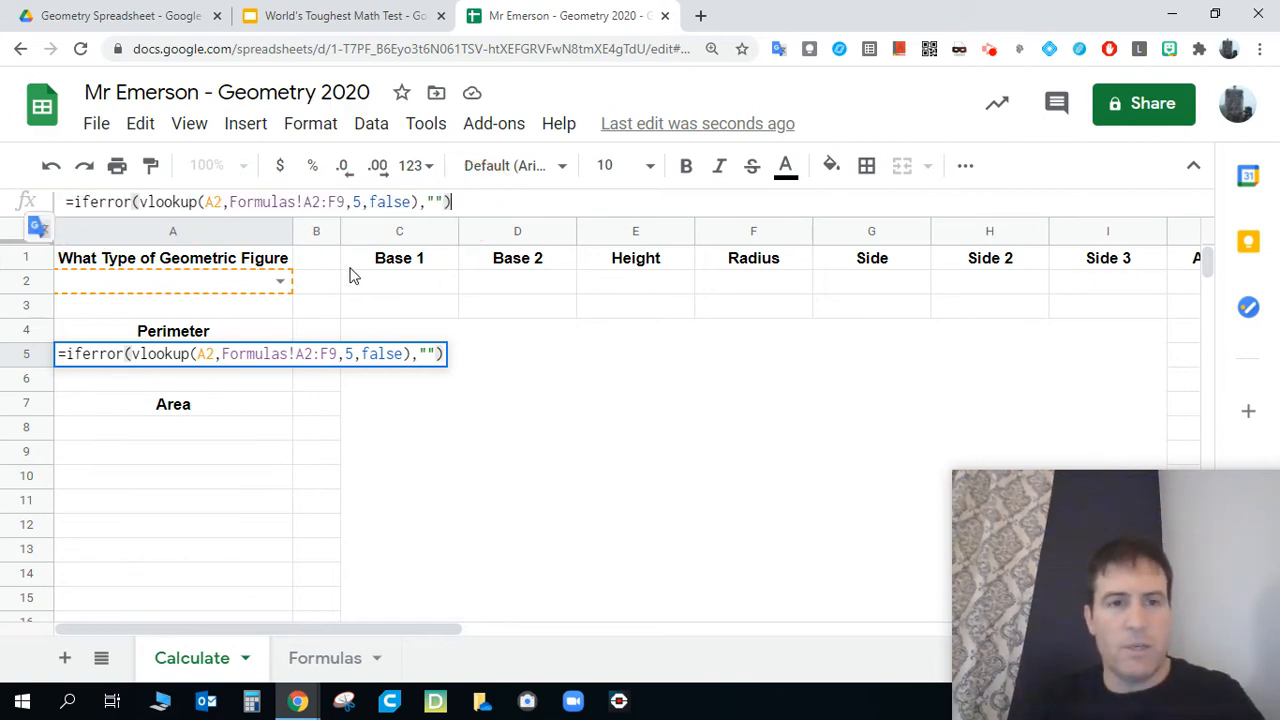
Step: Replace the perimeter formula in A5 with C4's lookup formula, =iferror(vlookup(A2,Formulas!A2:F9,6,false),"")
click(493, 405)
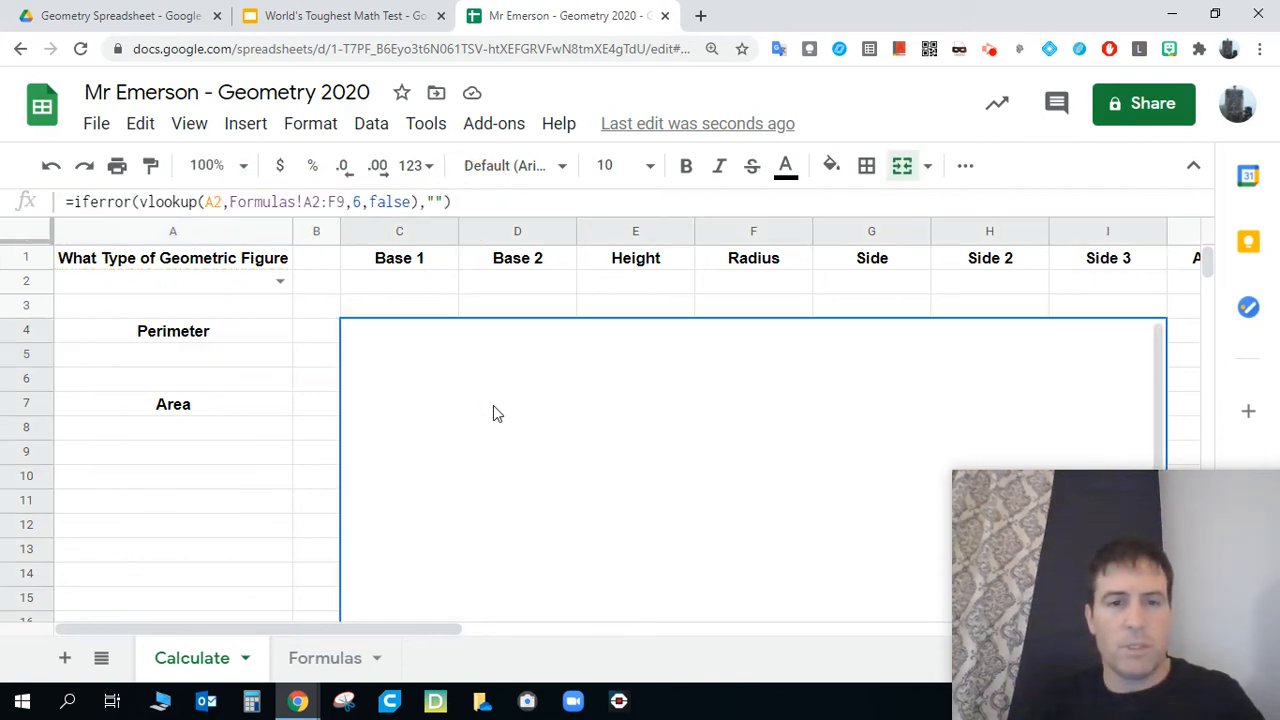
drag(455, 202, 22, 235)
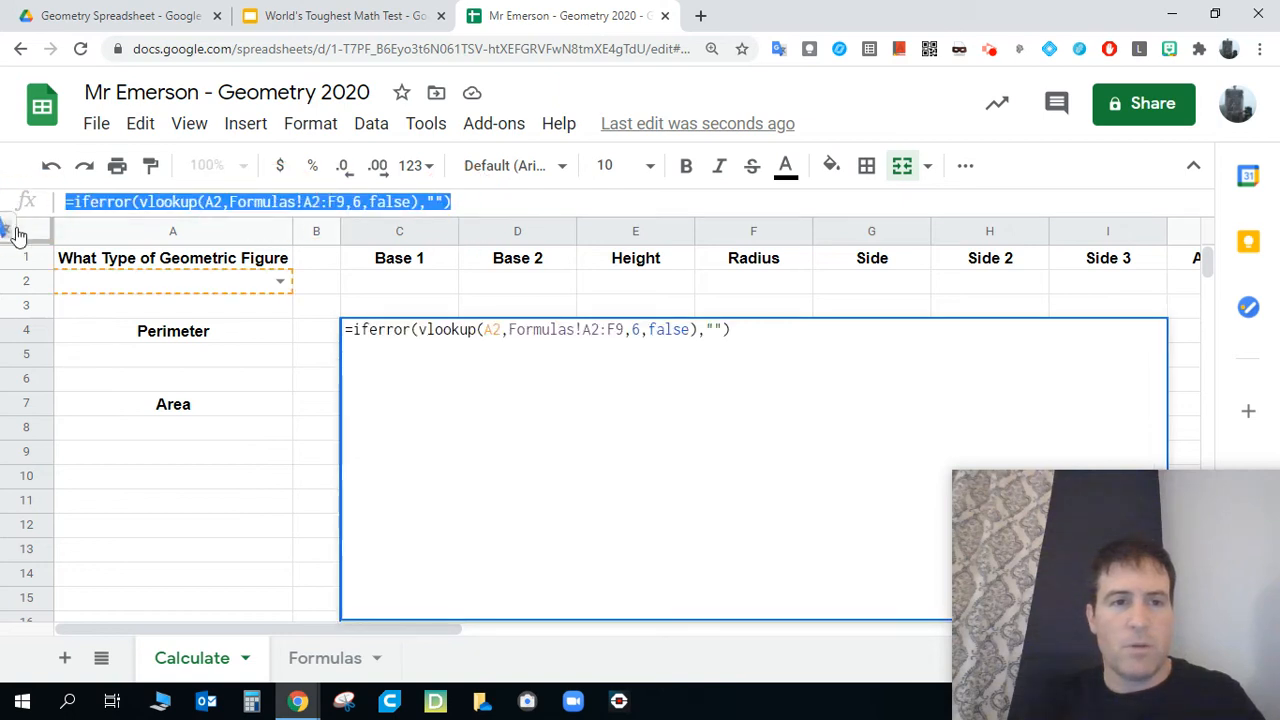
click(214, 356)
drag(455, 202, 3, 240)
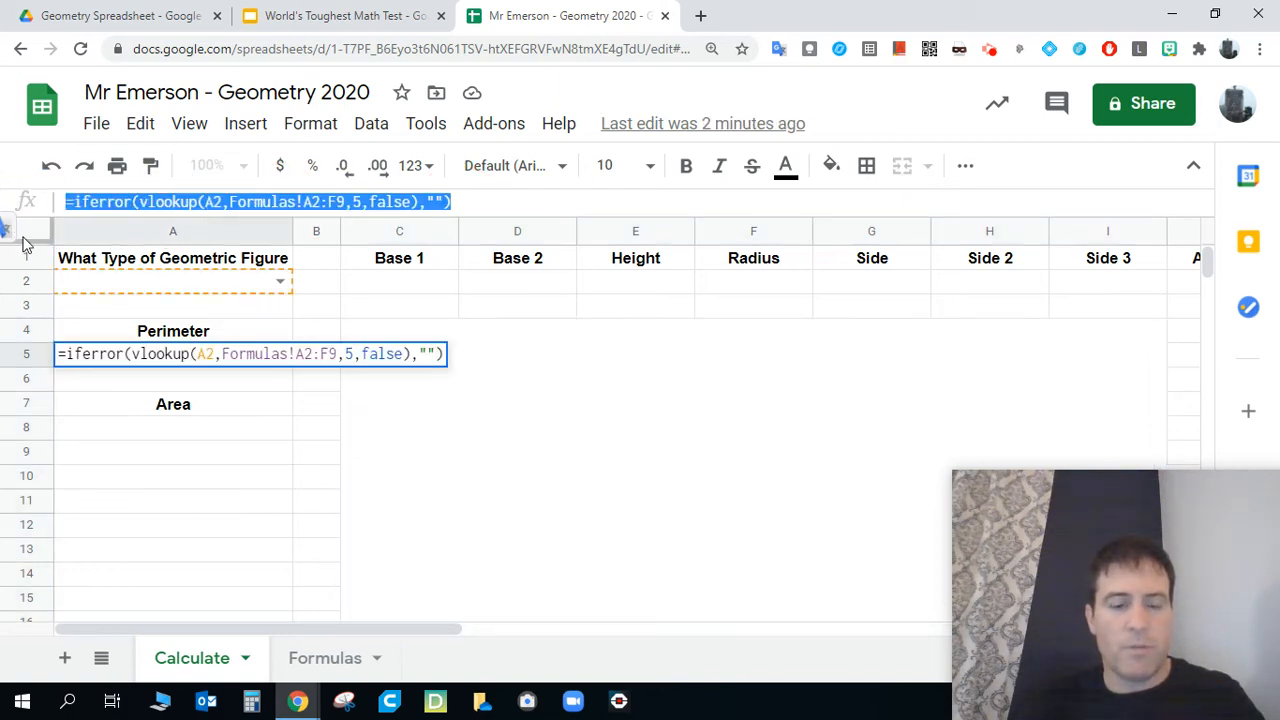
key(ctrl+v)
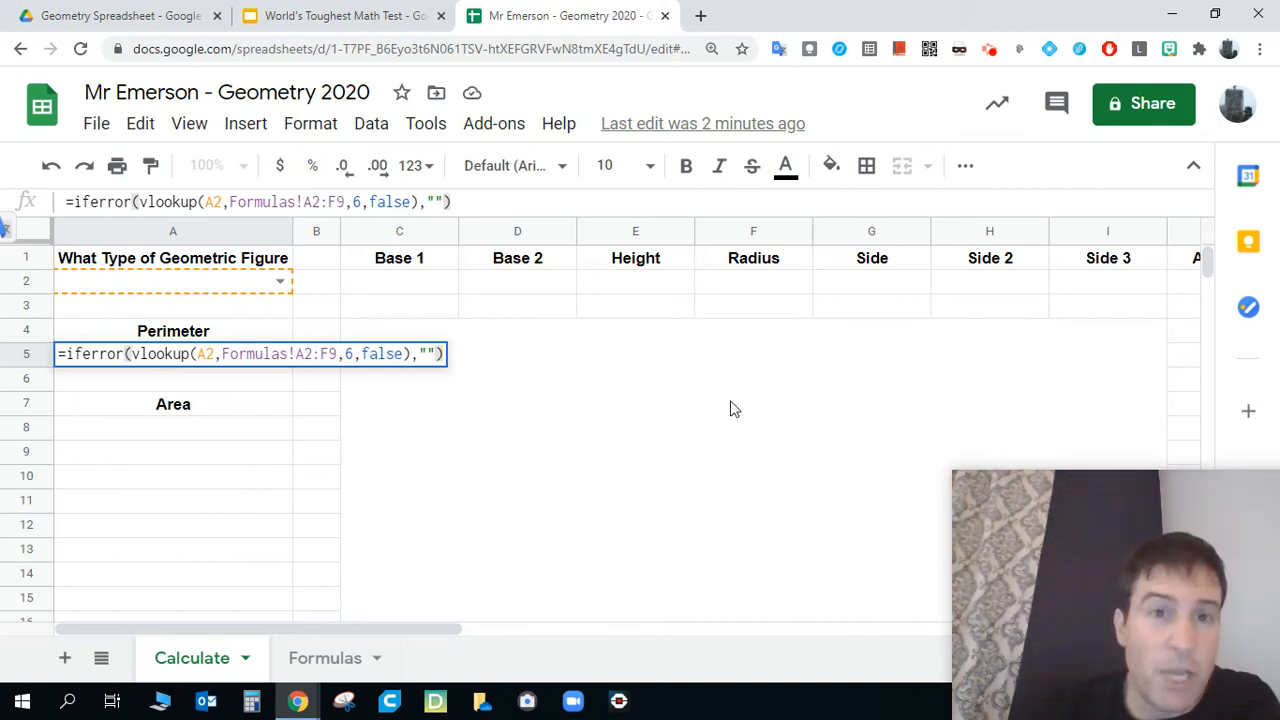
Step: Set the column index in A5's lookup formula to 5 so it returns the Perimeter Calcs column of the Formulas sheet
click(335, 662)
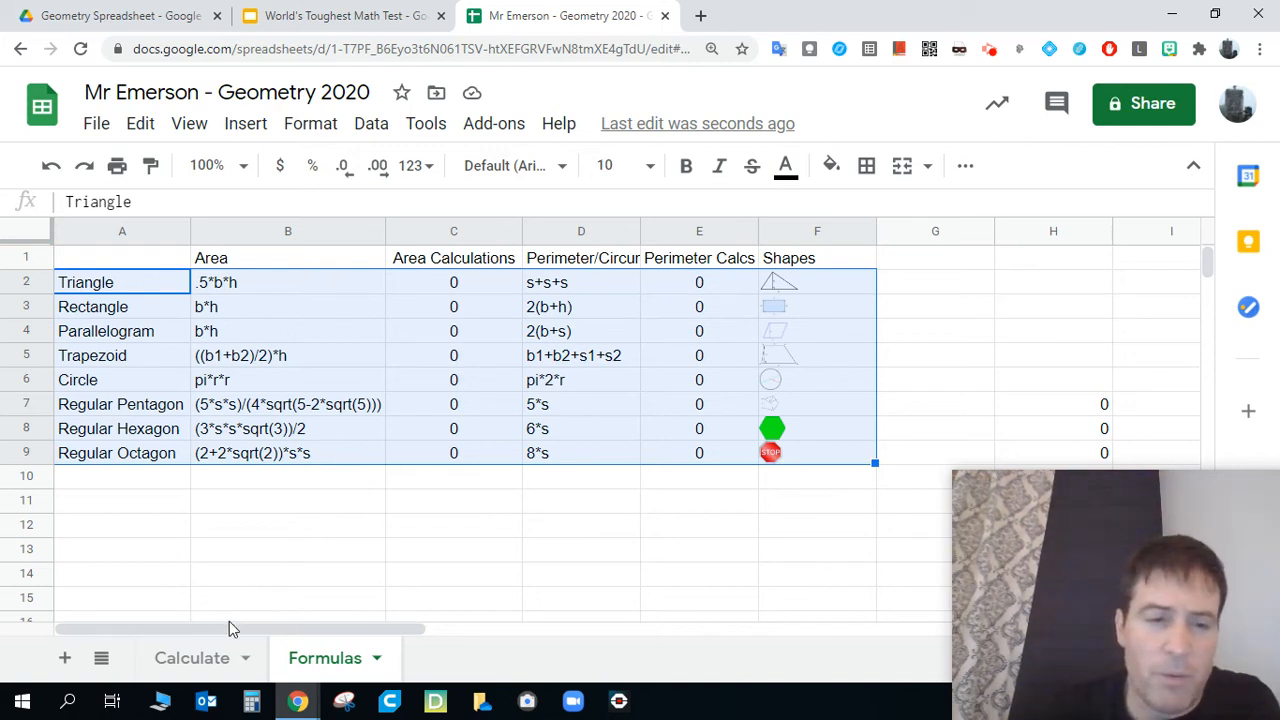
click(207, 664)
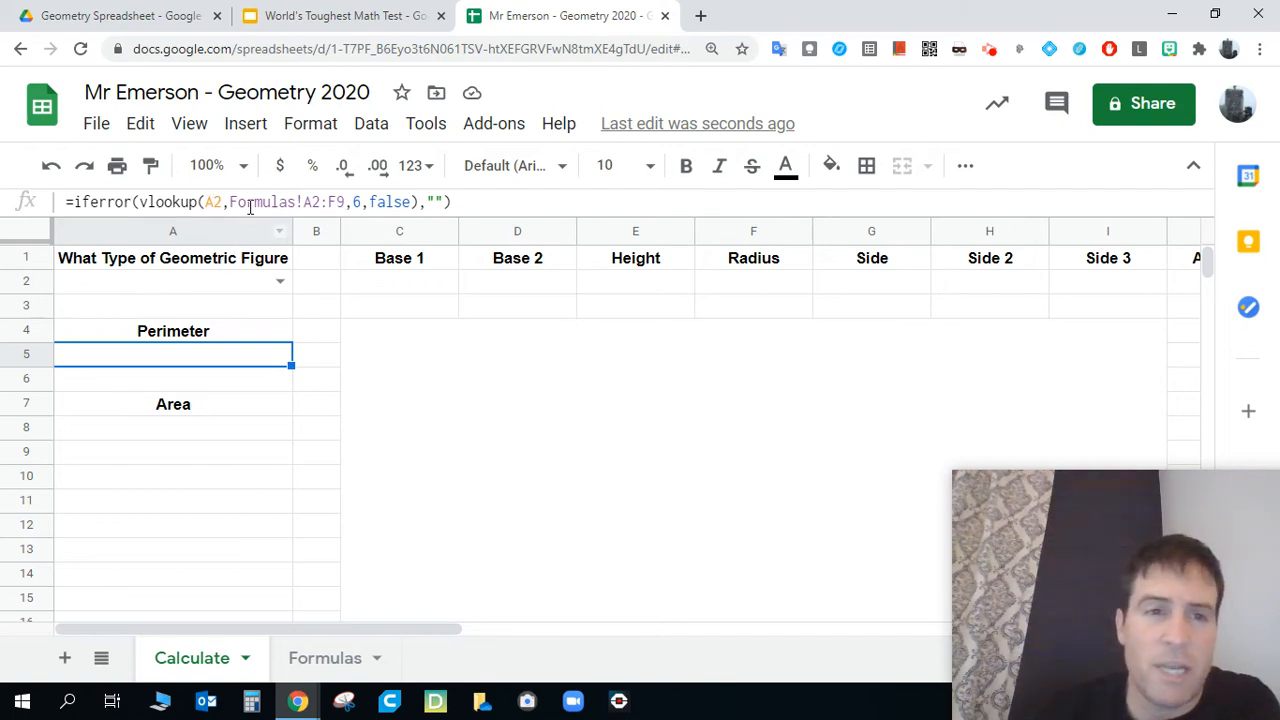
double_click(355, 201)
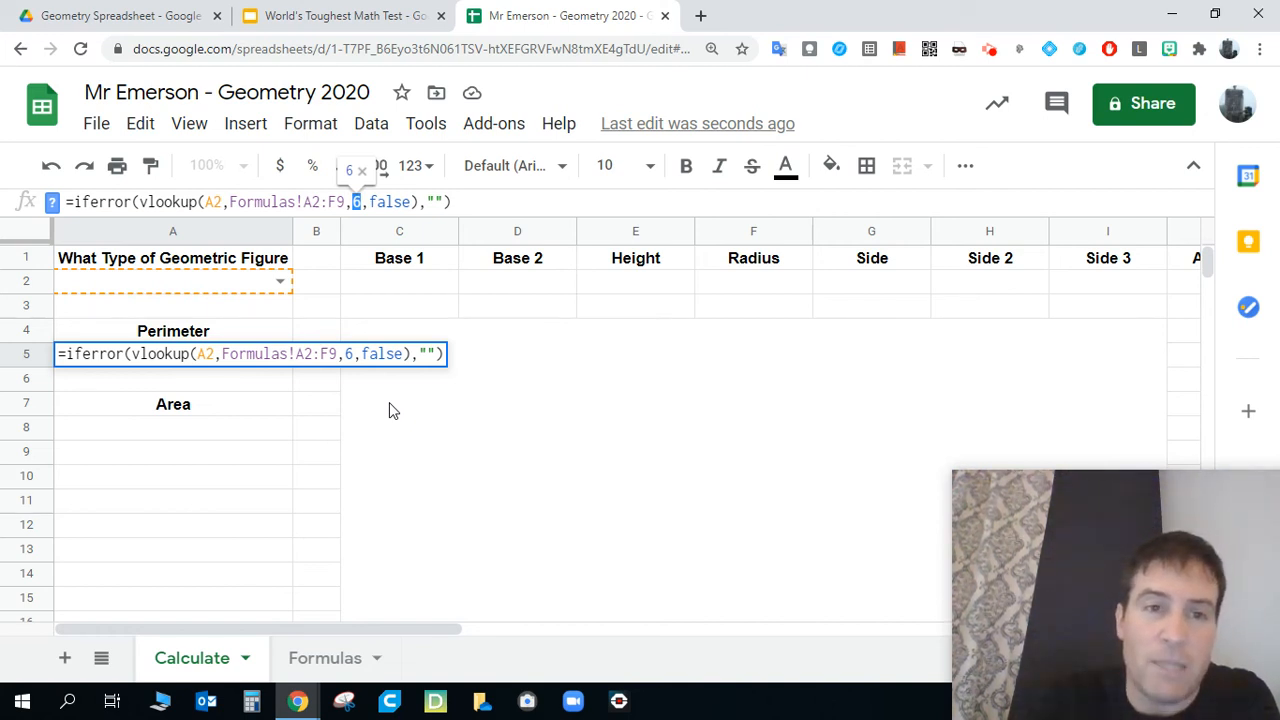
text(5)
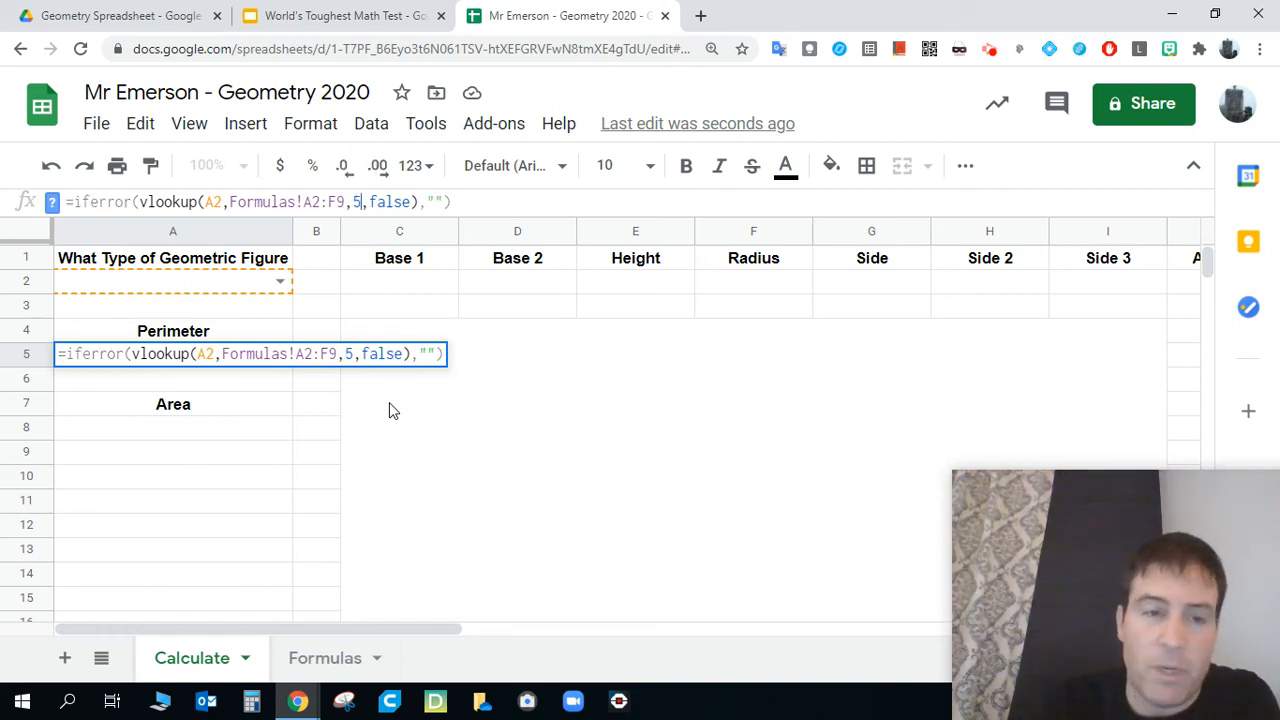
key(Return)
click(252, 363)
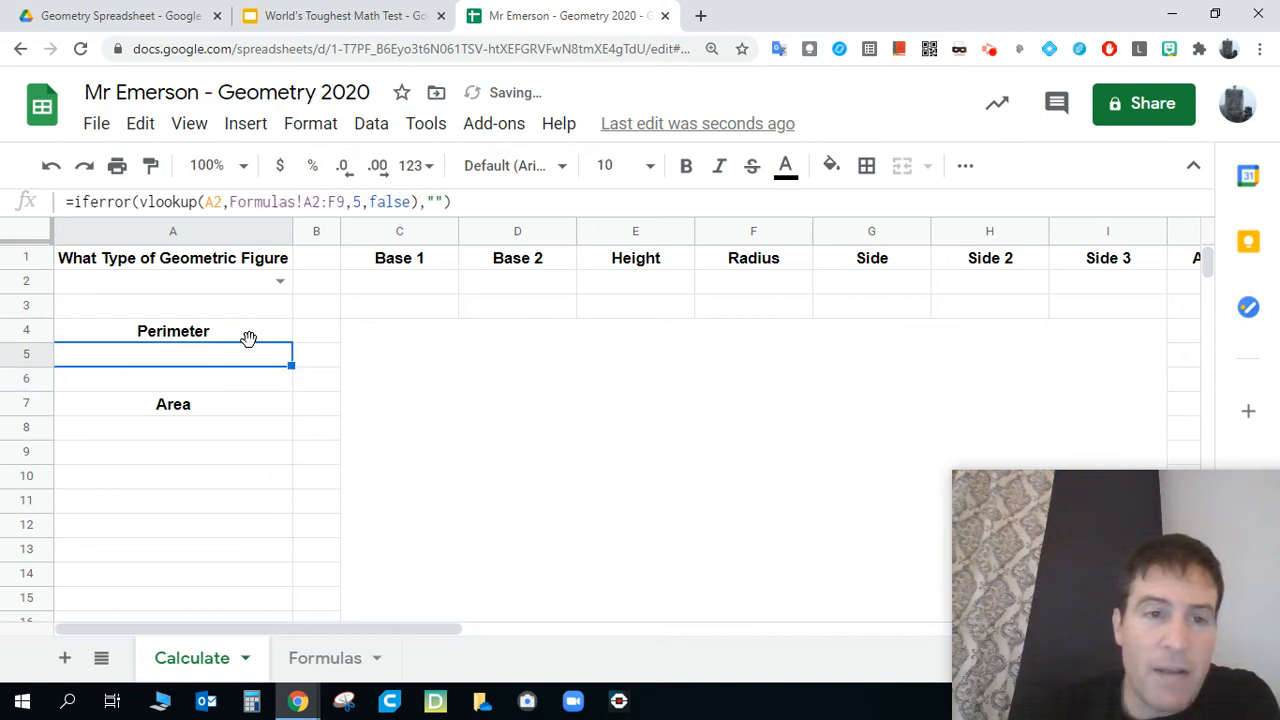
Step: Clear the area lookup formula from cell A8 of the Calculate sheet and reselect the empty cell
click(250, 426)
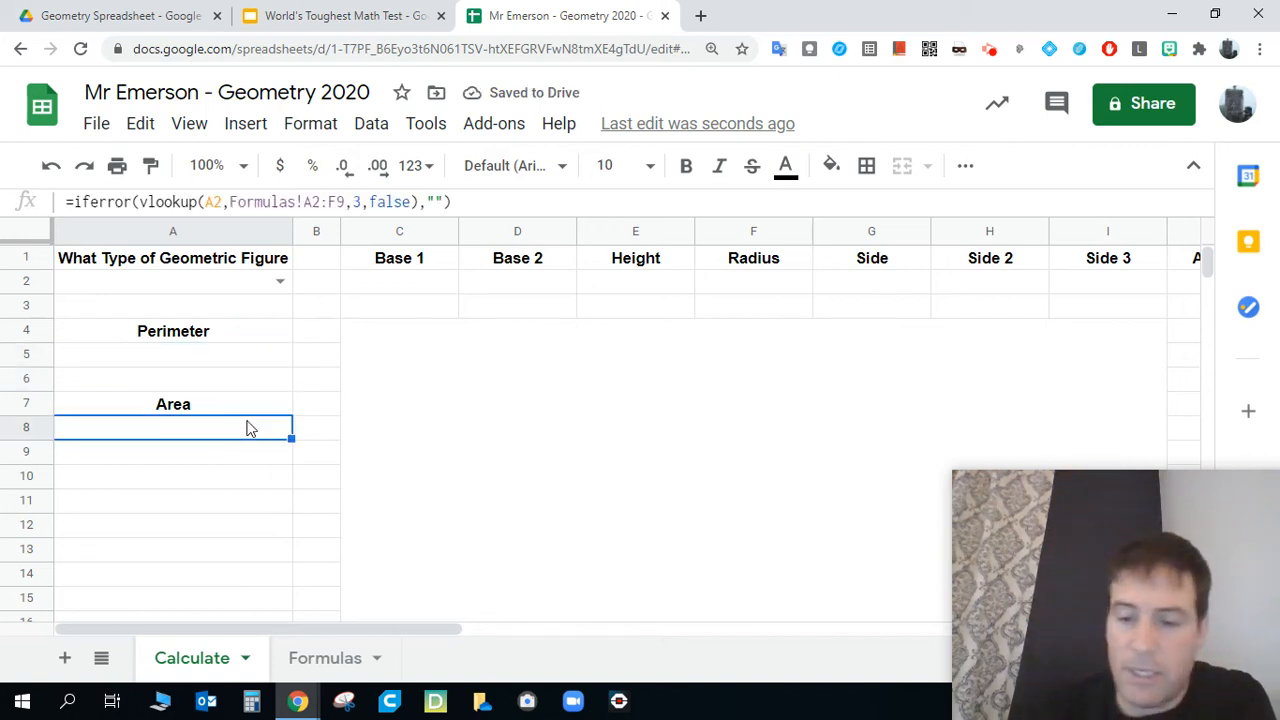
key(Delete)
click(266, 530)
click(208, 430)
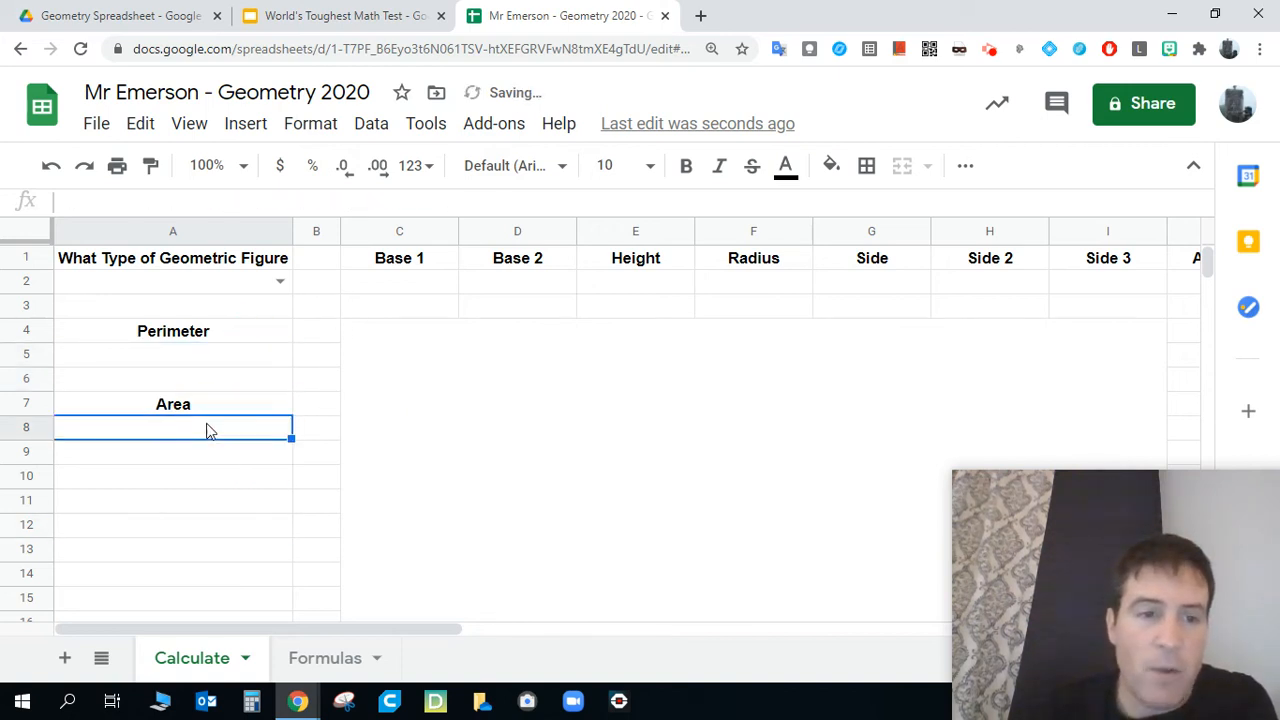
Step: Enter =iferror(vlookup(A2,Formulas!A2:F9,3,false),"") in cell A8 so it returns the chosen figure's area
click(234, 204)
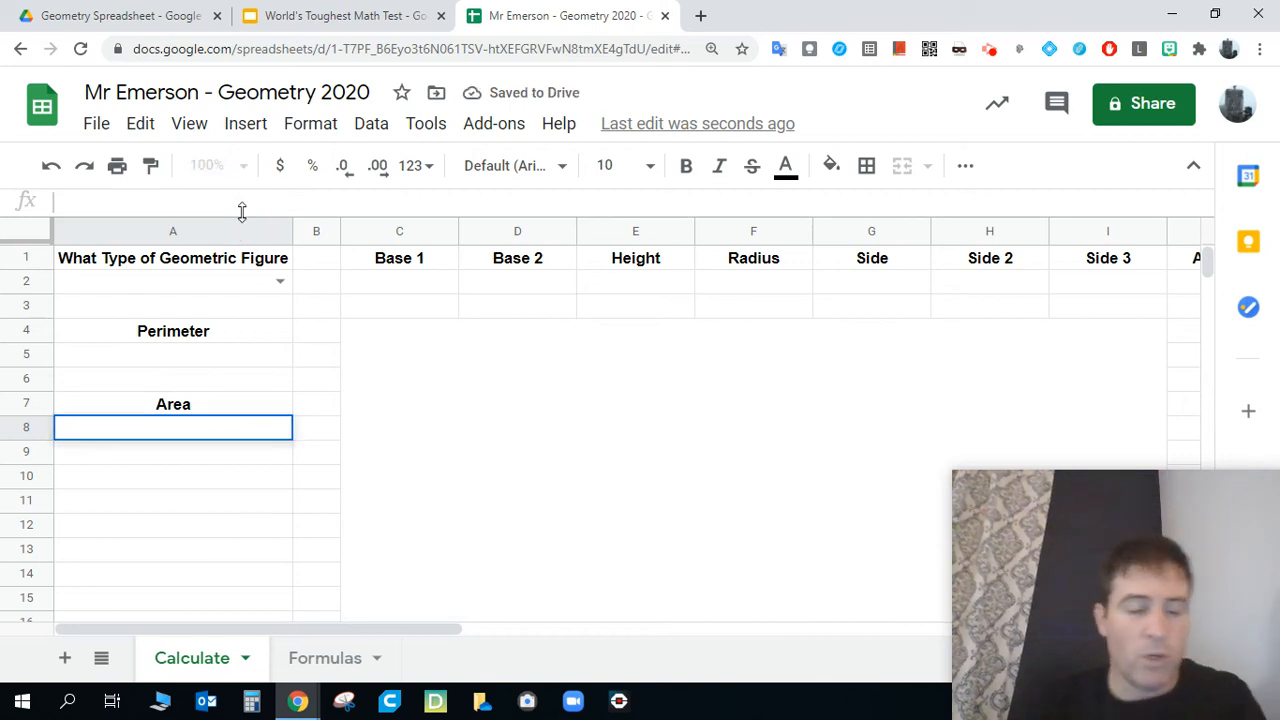
key(ctrl+v)
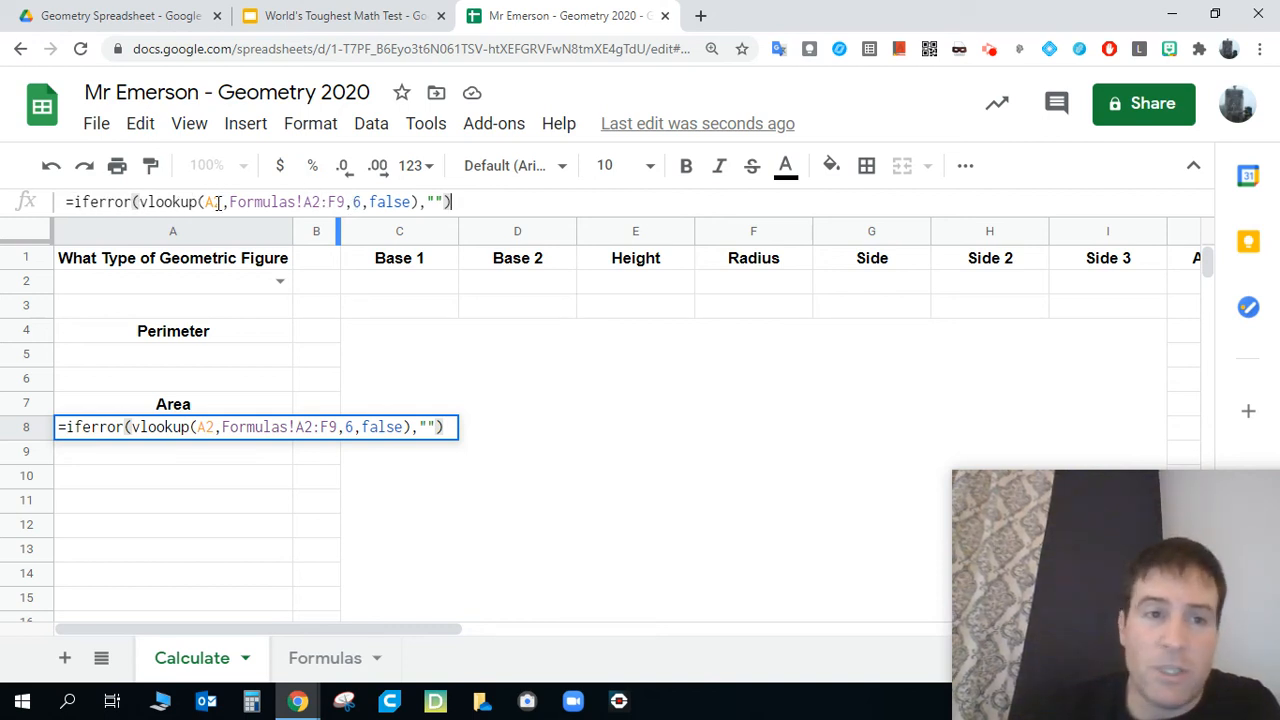
double_click(351, 201)
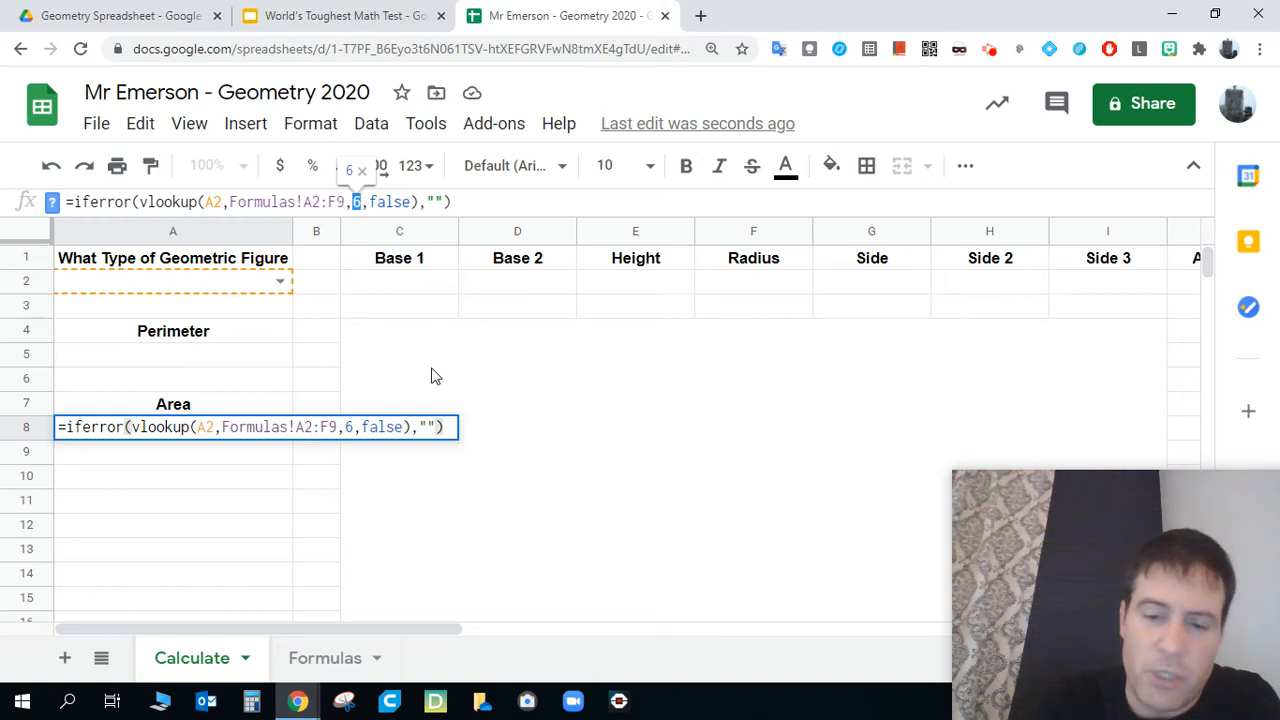
text(3)
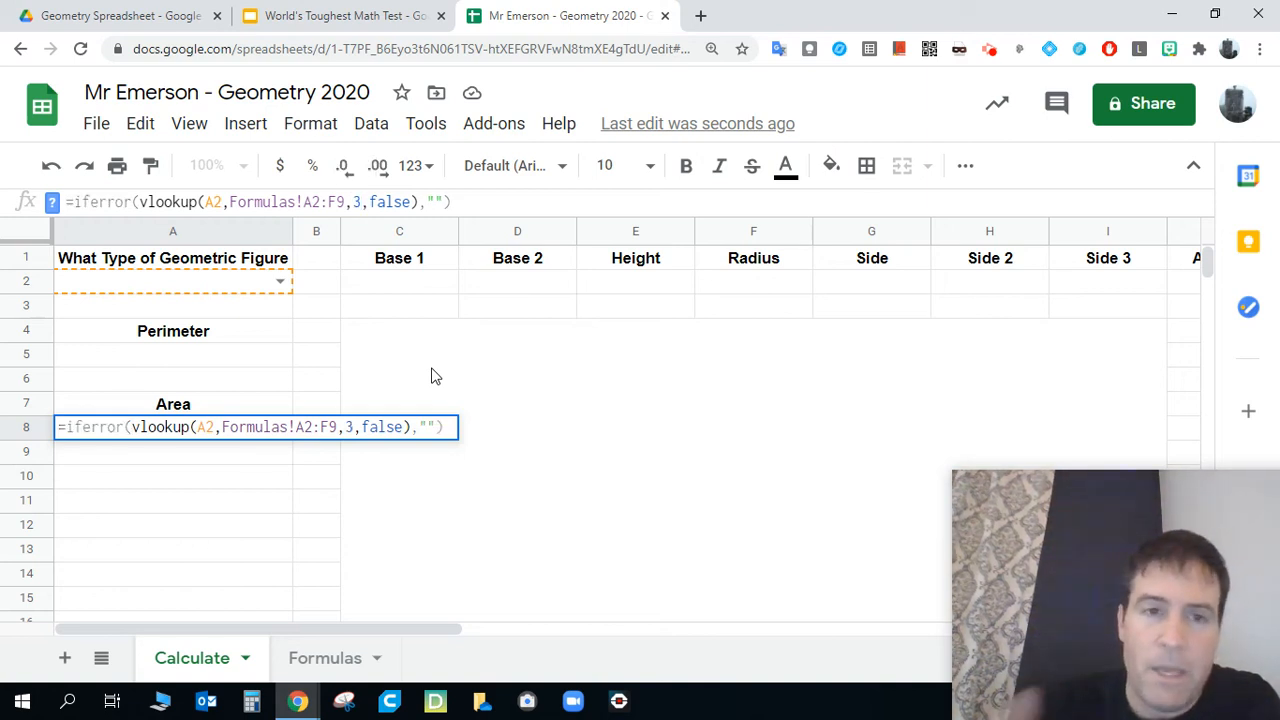
click(455, 200)
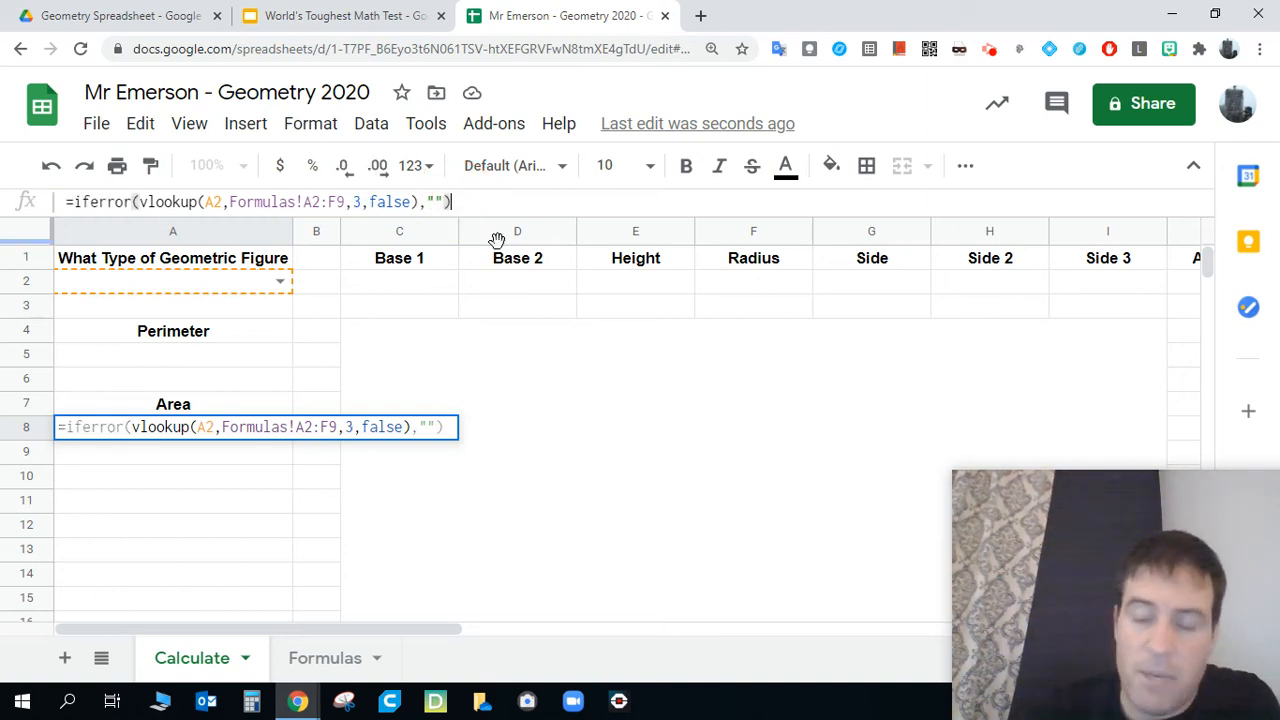
key(Return)
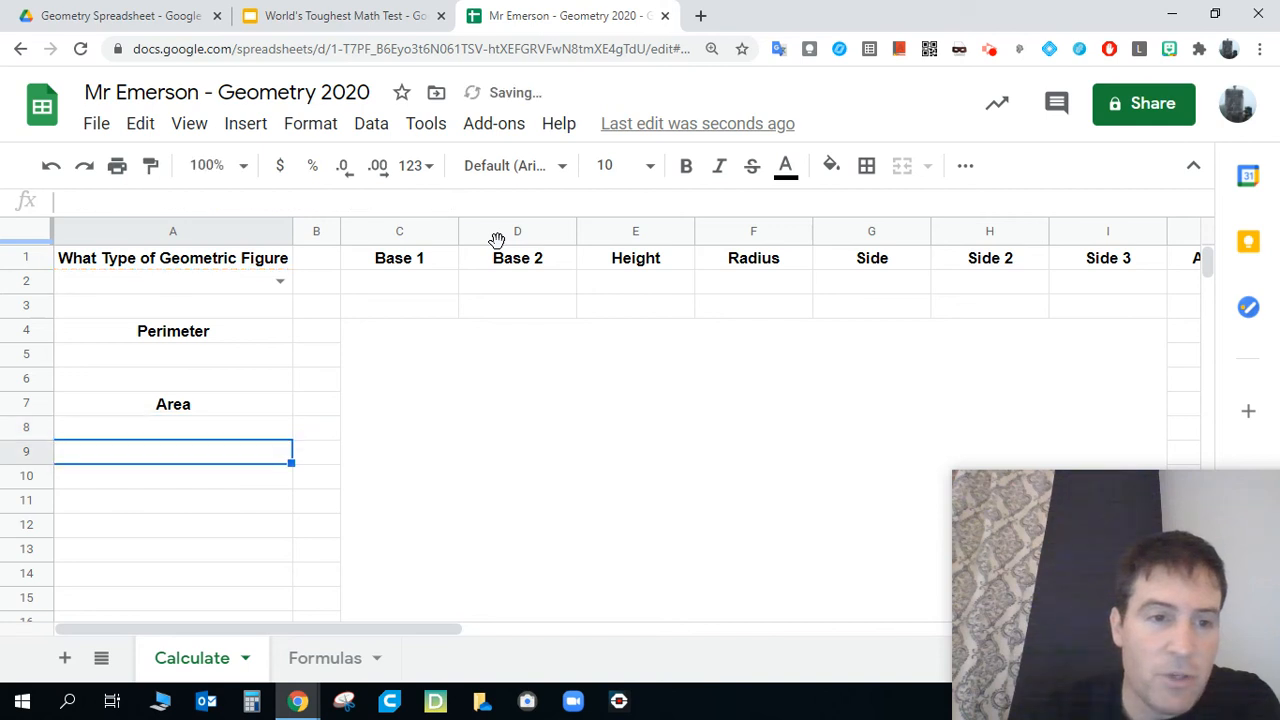
Step: Check the lookup formulas in area cell A8 and perimeter cell A5 of the Calculate sheet
click(243, 429)
click(229, 362)
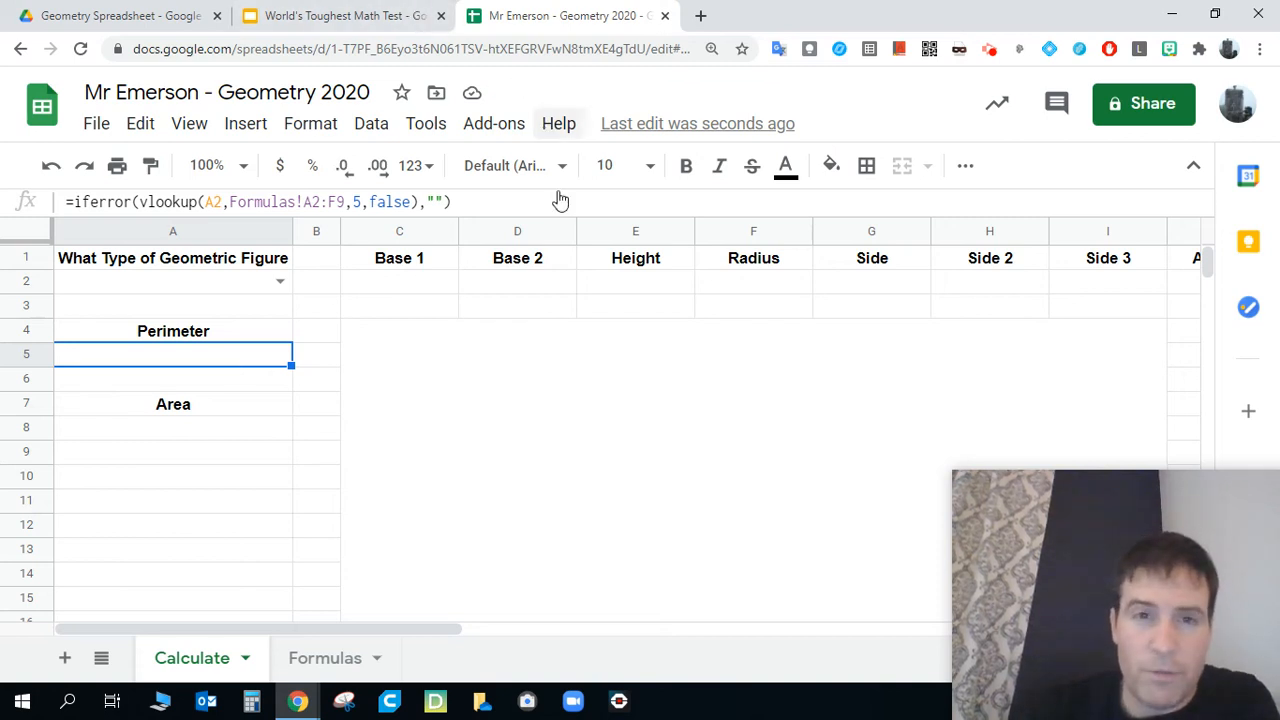
click(318, 262)
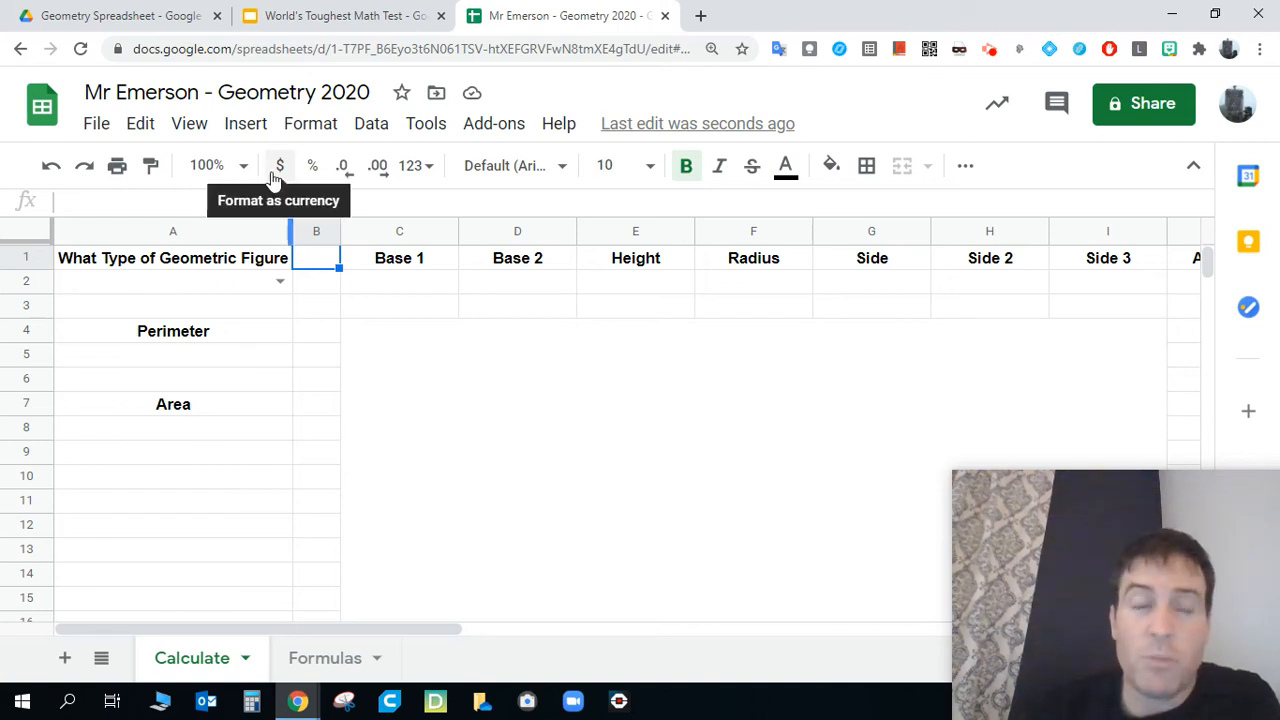
Step: Switch to the World's Toughest Math Test presentation, show the Number 1 slide, and place its window side by side with the spreadsheet
click(328, 18)
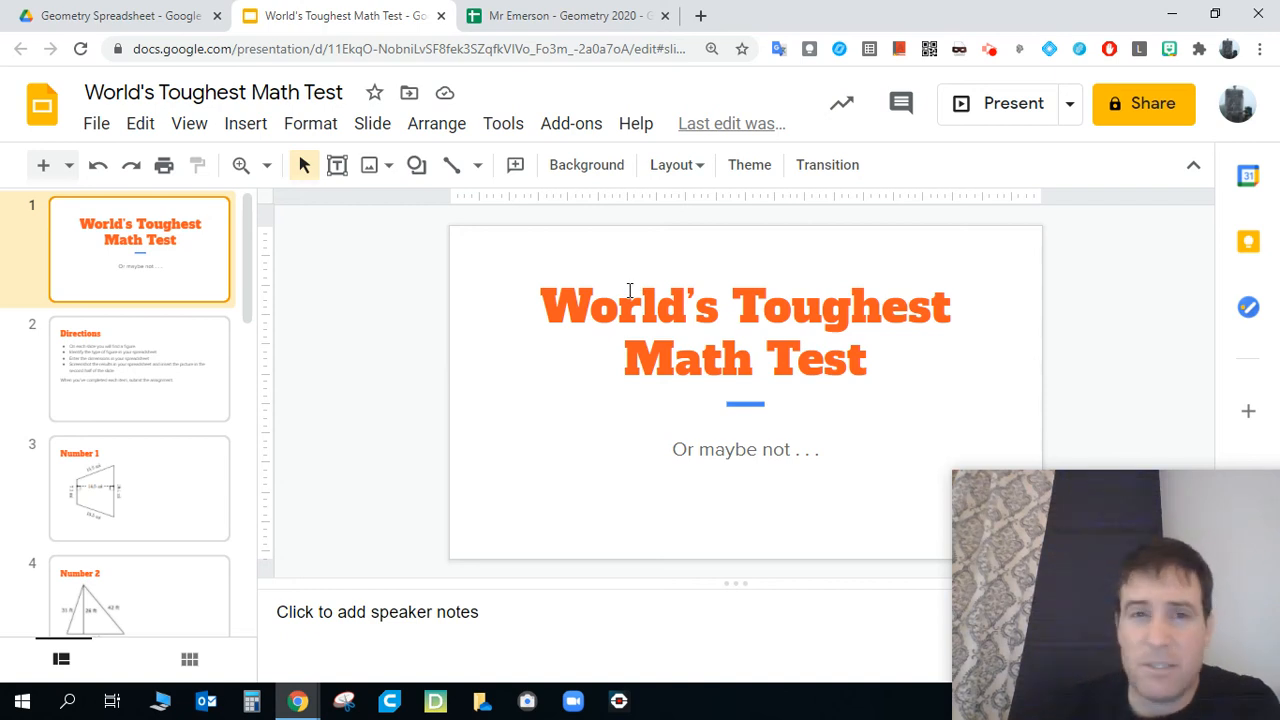
click(186, 484)
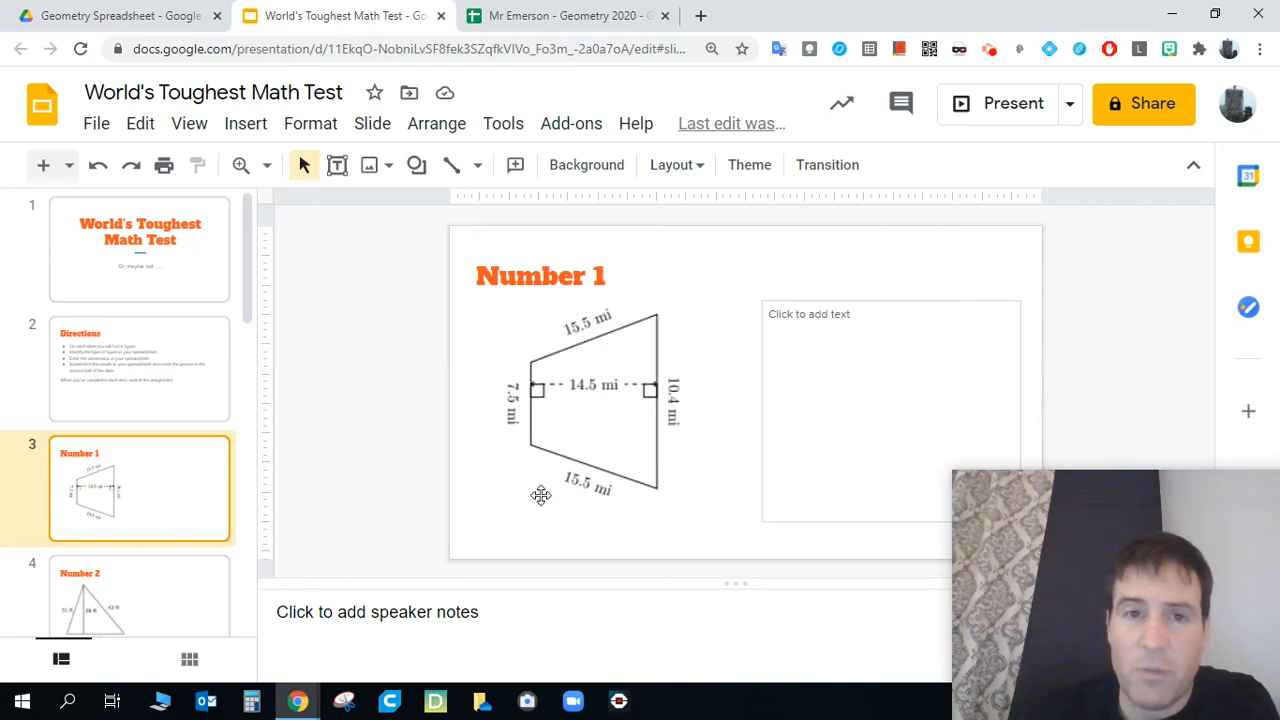
drag(388, 17, 429, 80)
drag(503, 27, 3, 108)
click(928, 53)
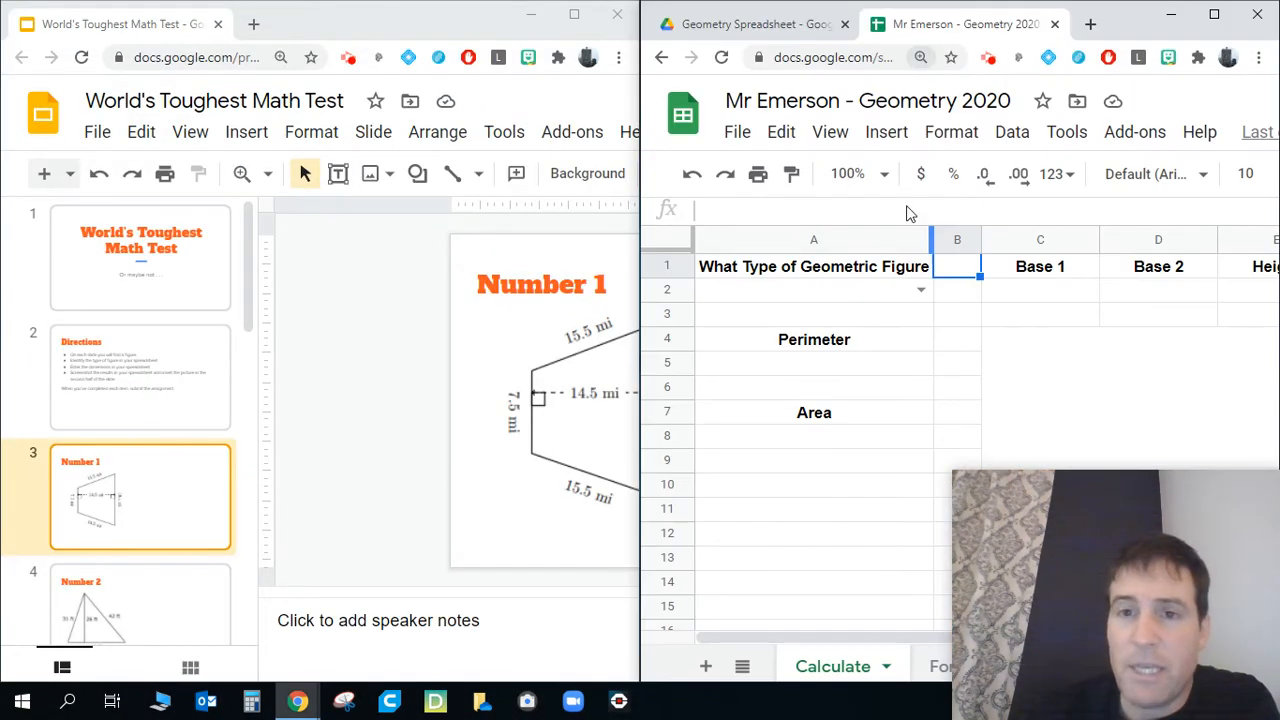
Step: Choose Trapezoid as the figure type in cell A2 to match the figure on the Number 1 slide
click(918, 289)
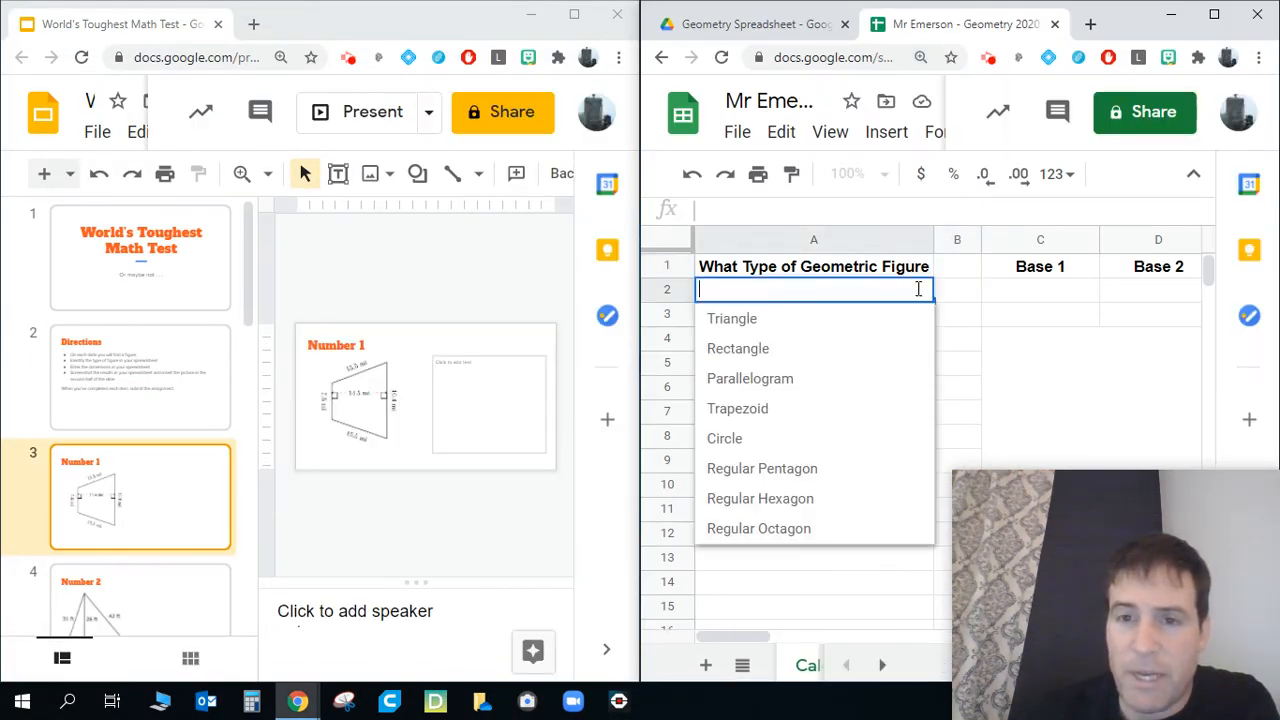
click(750, 410)
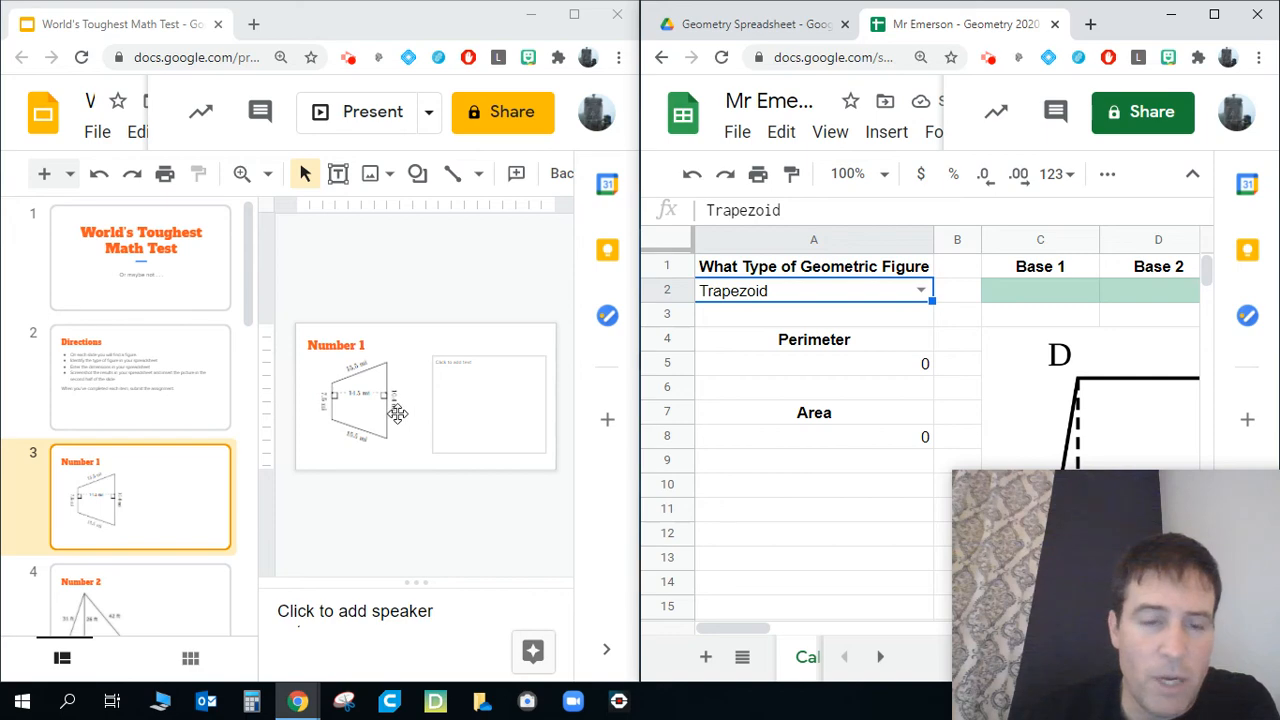
scroll(405, 408, up, 2)
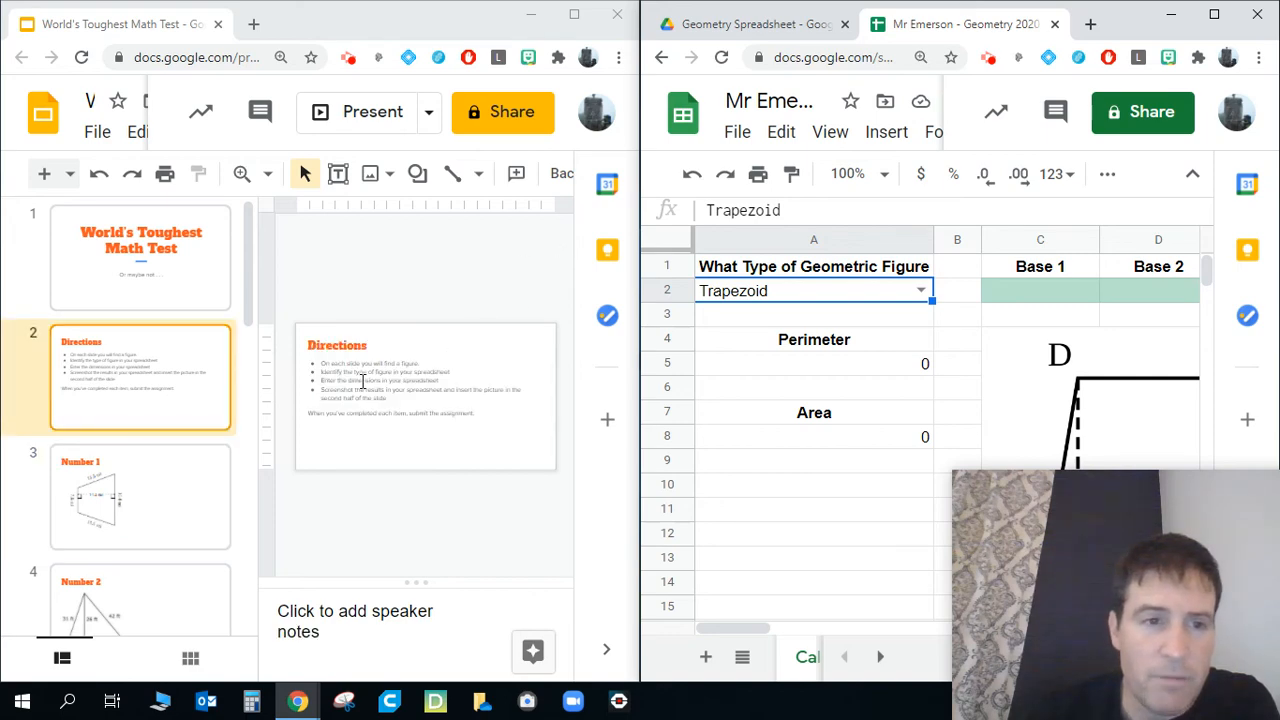
click(128, 514)
Step: Maximize the presentation window and bring the half-width spreadsheet window in front of it
click(574, 14)
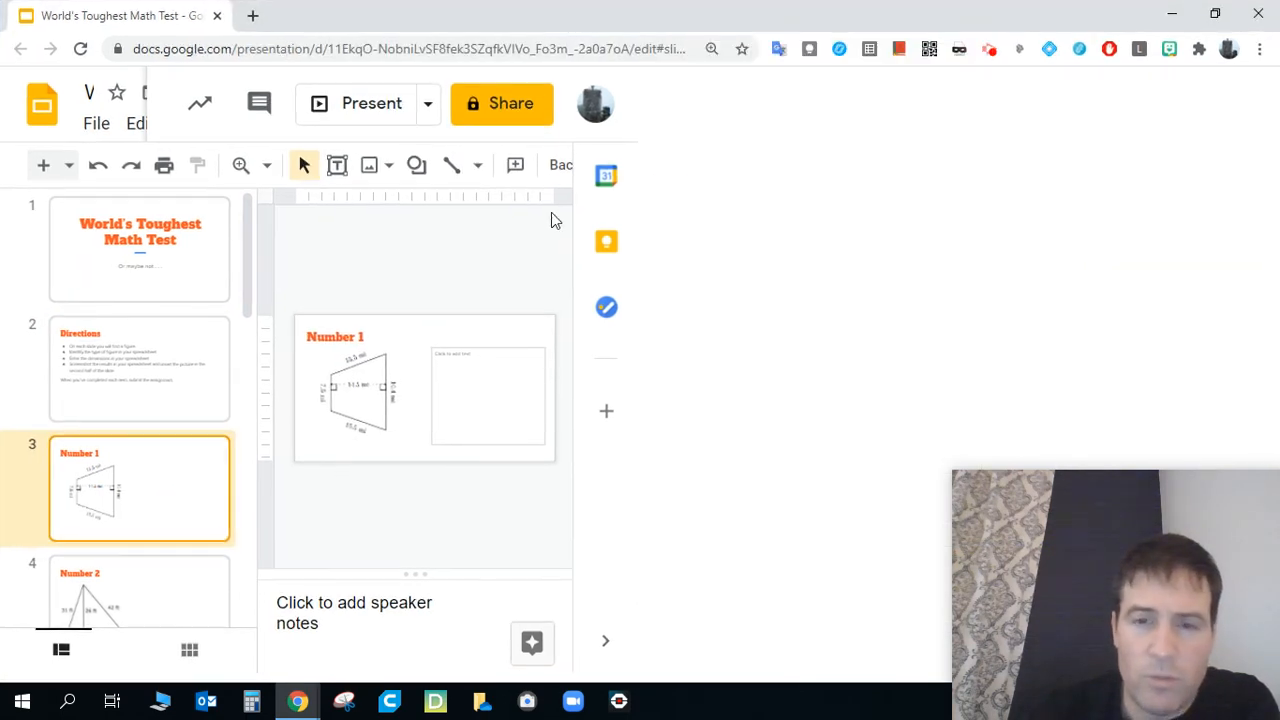
click(298, 702)
click(70, 622)
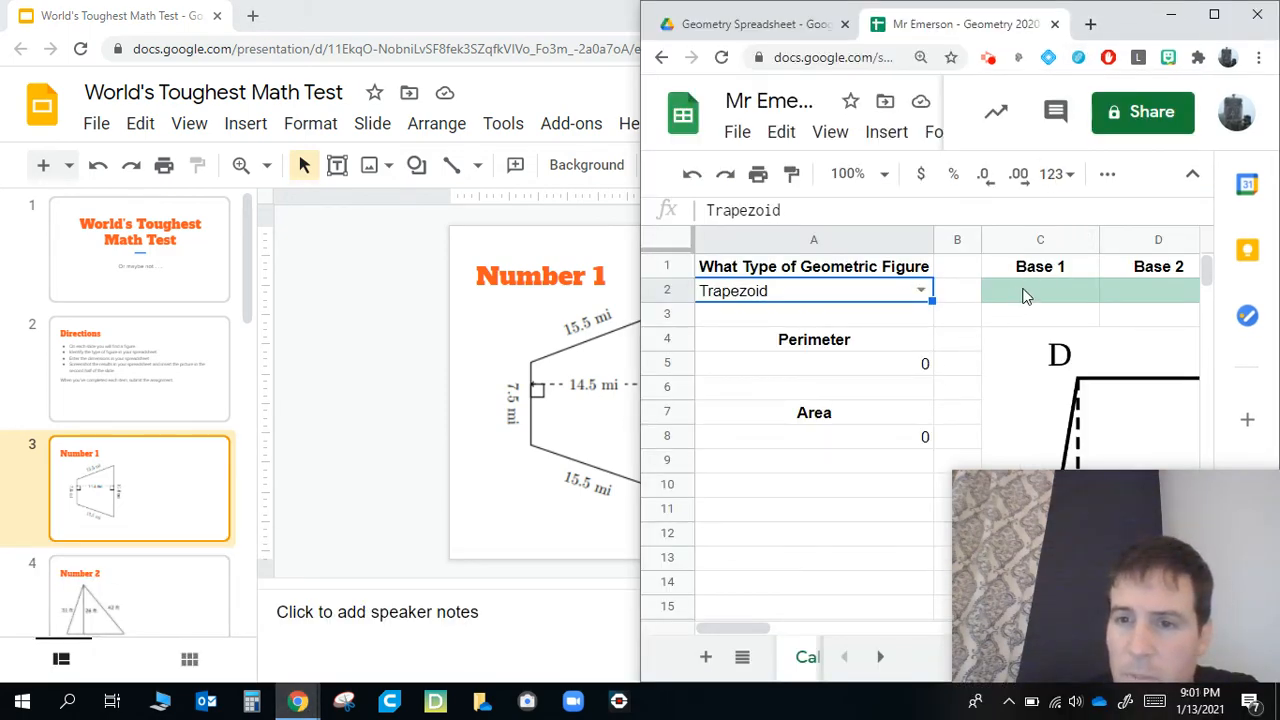
Step: Enter the Number 1 trapezoid's dimensions in row 2: Base 1 as 10.4, Base 2 as 7.5 and Height as 14.5
click(1025, 295)
text(10.4)
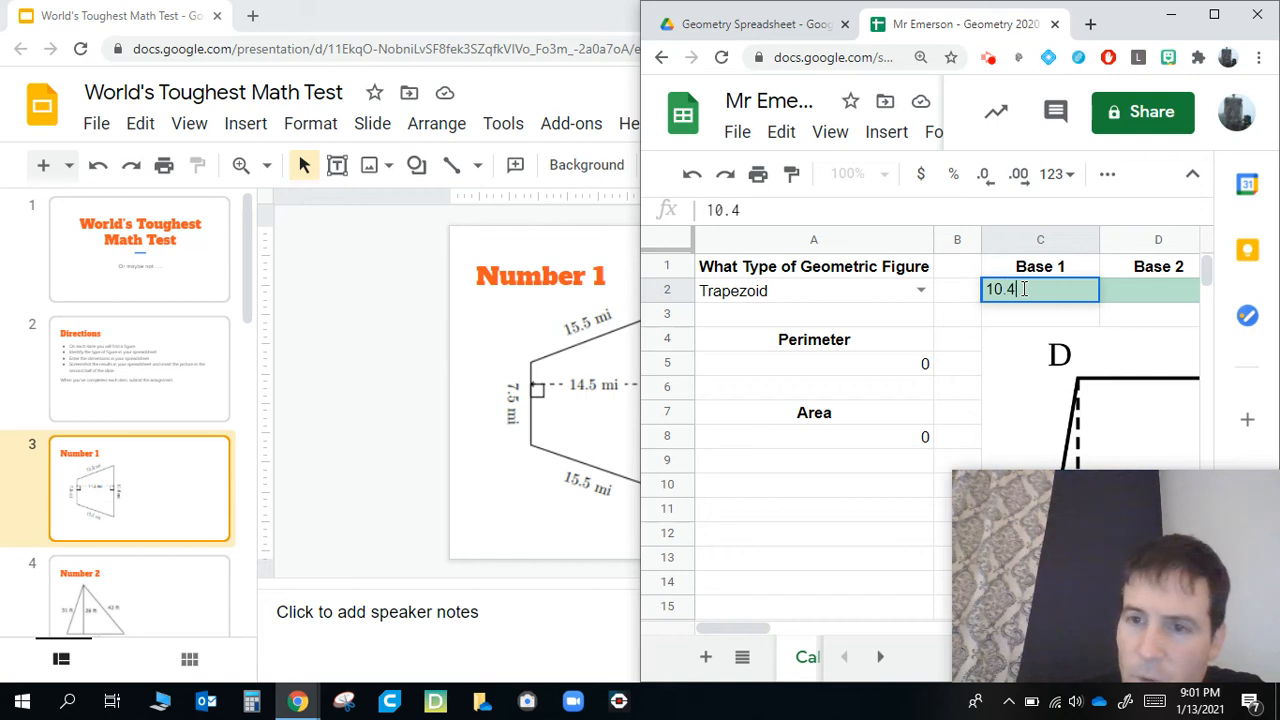
key(Tab)
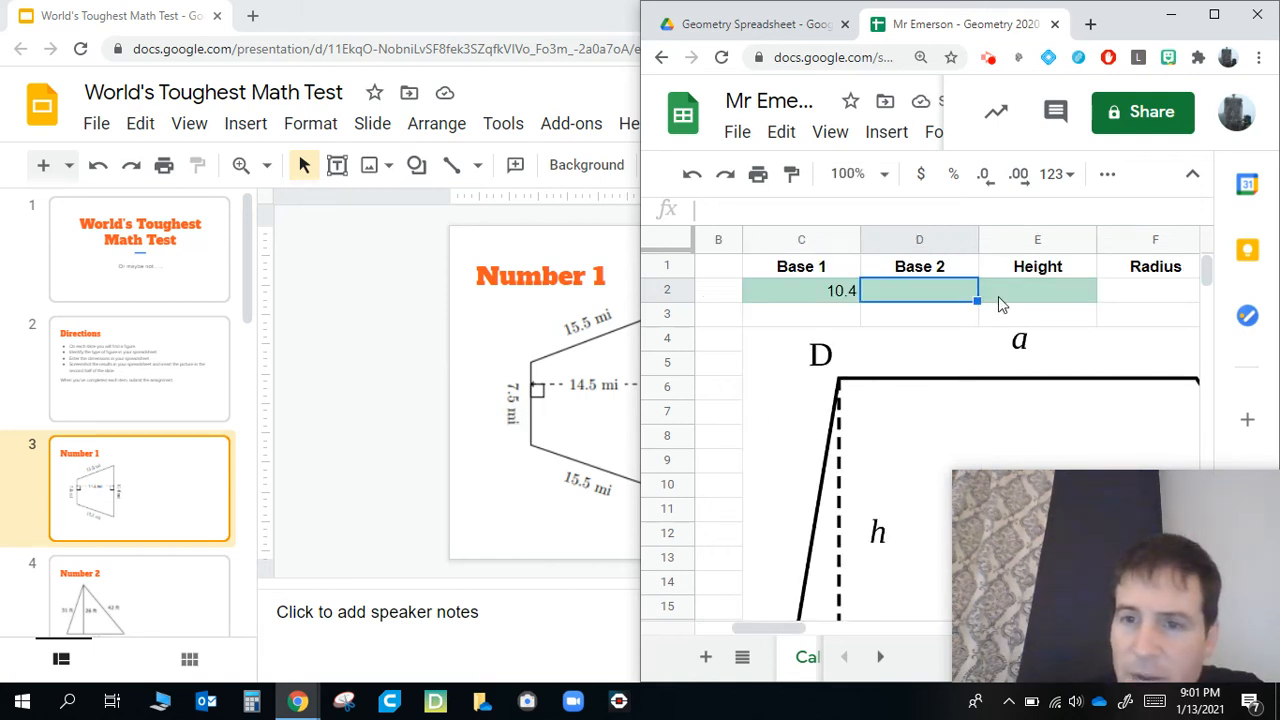
text(7.5)
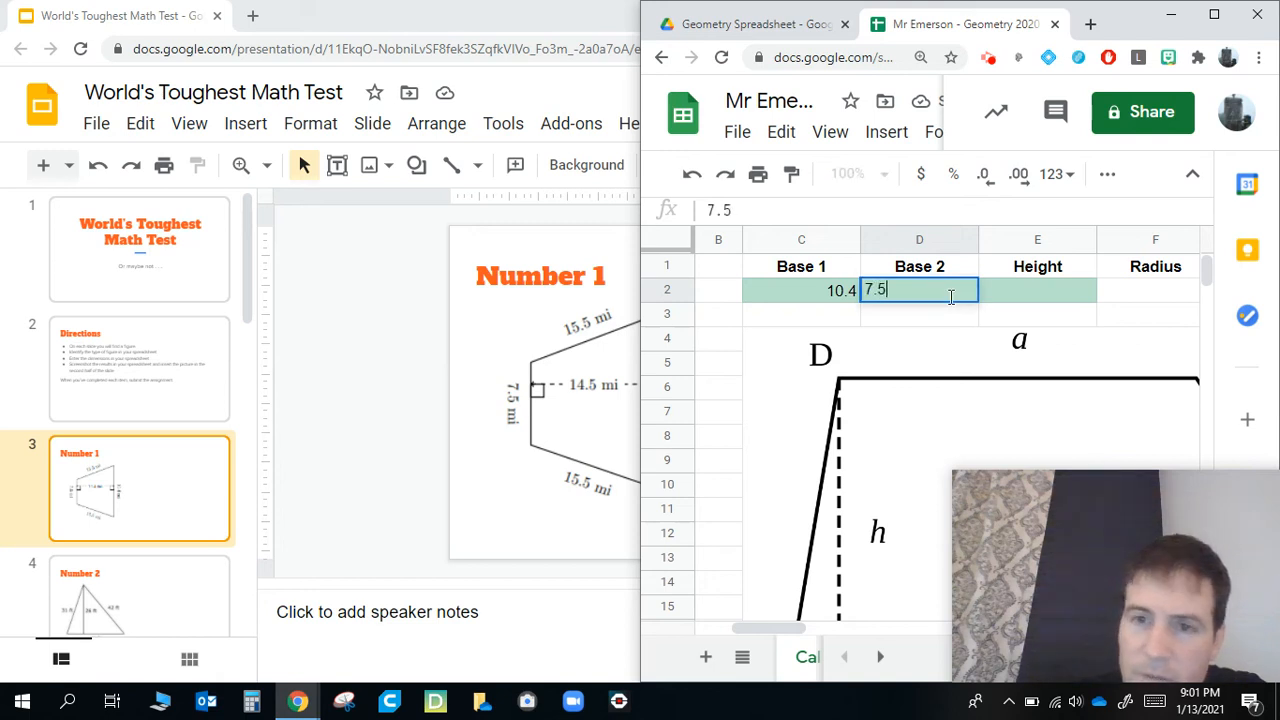
key(Tab)
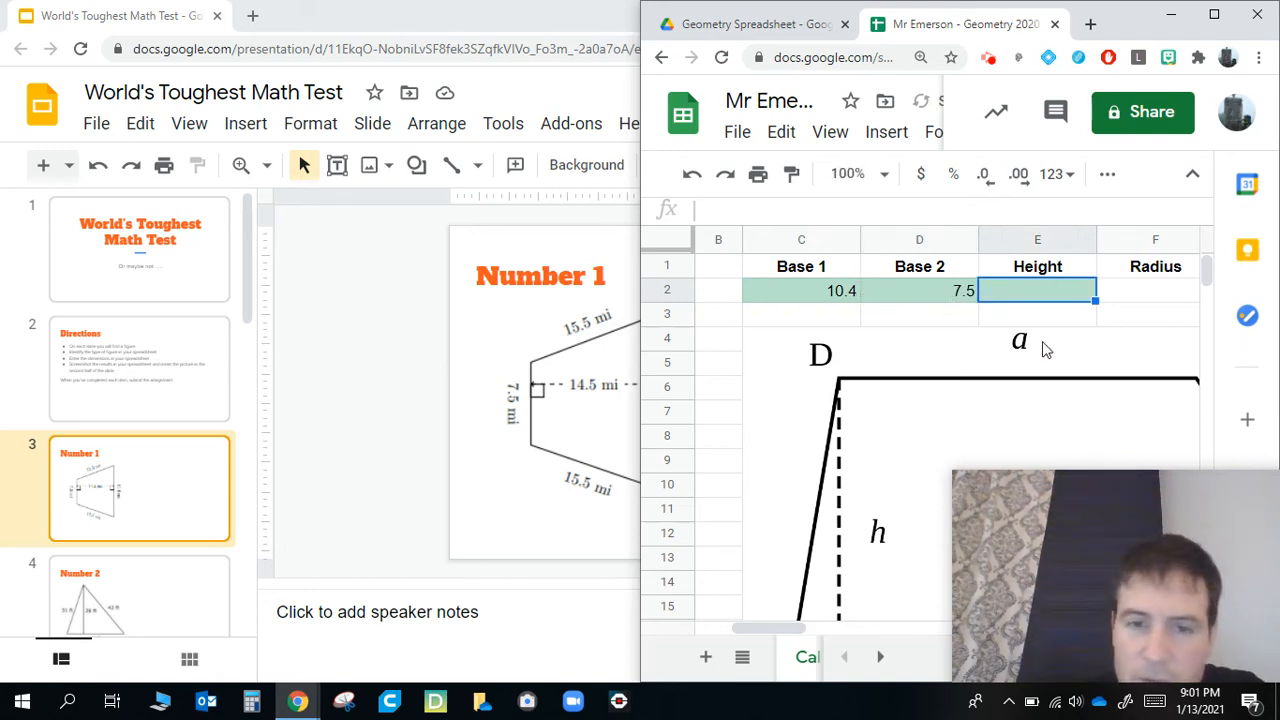
text(14 )
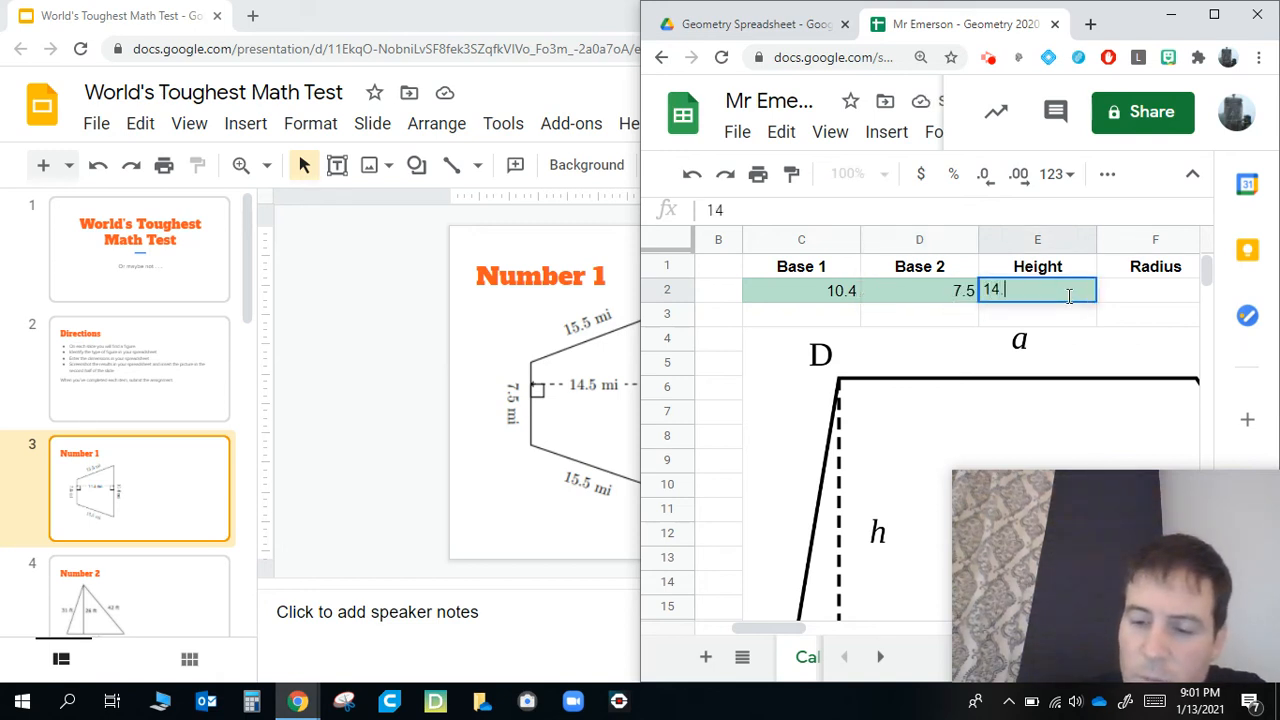
text(5)
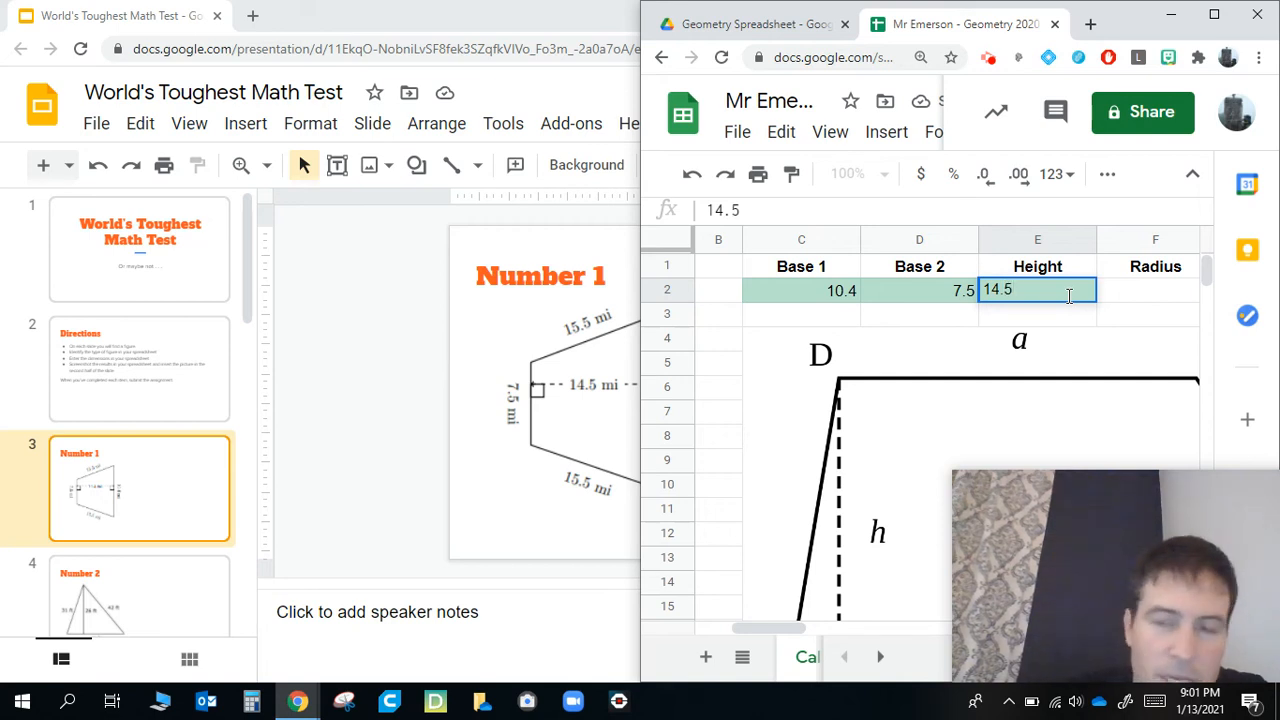
key(Tab)
Step: Enter 15.5 for both Side and Side 2 of the trapezoid in row 2
key(Tab)
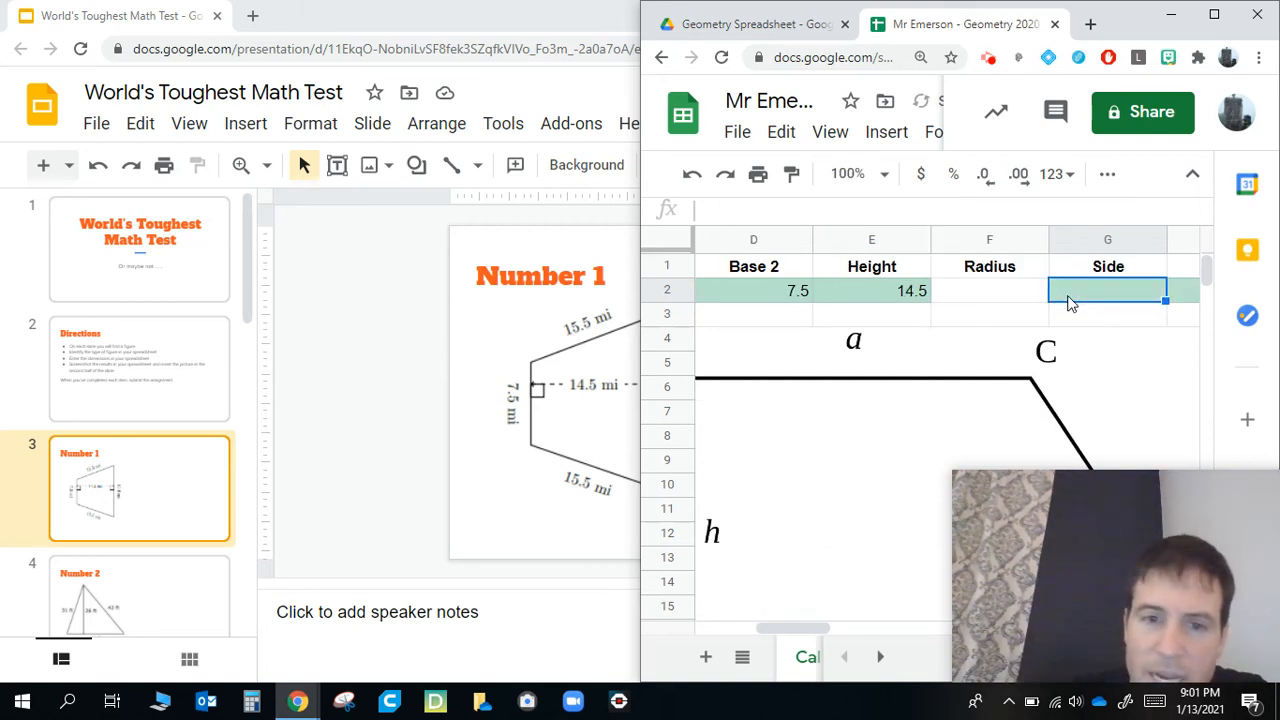
text(15.5)
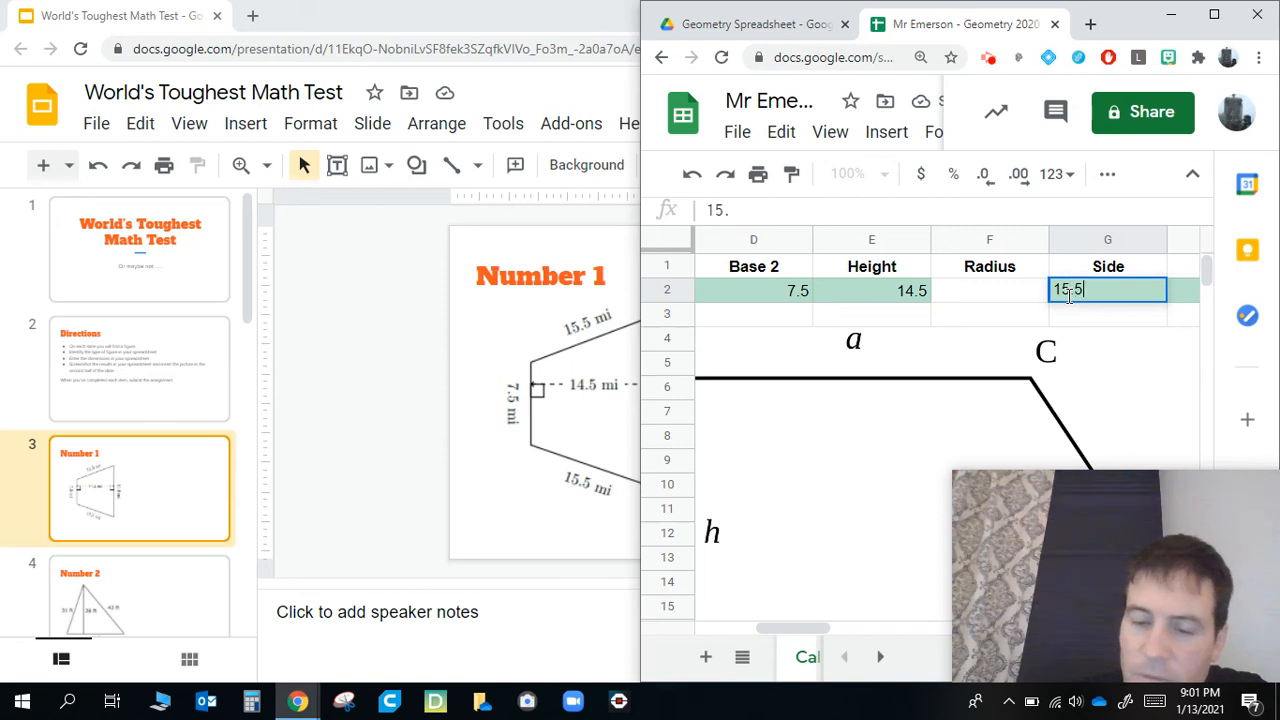
key(Tab)
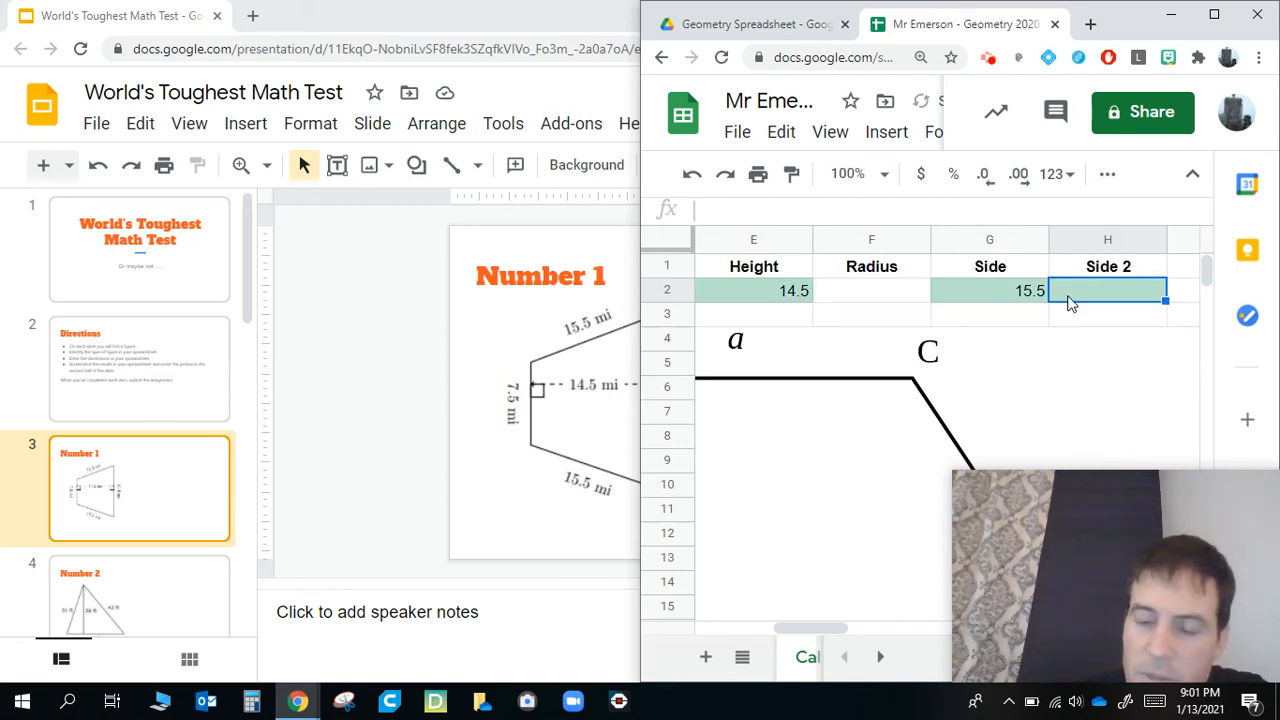
text(15.5)
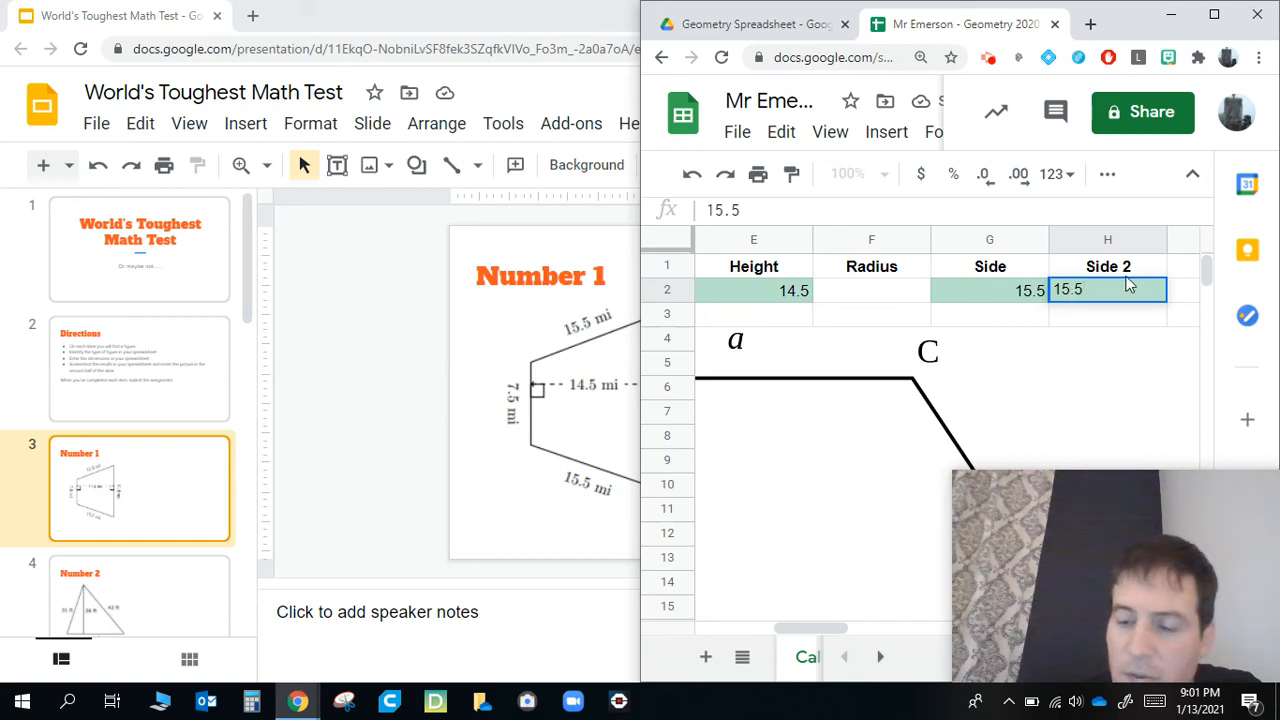
key(Return)
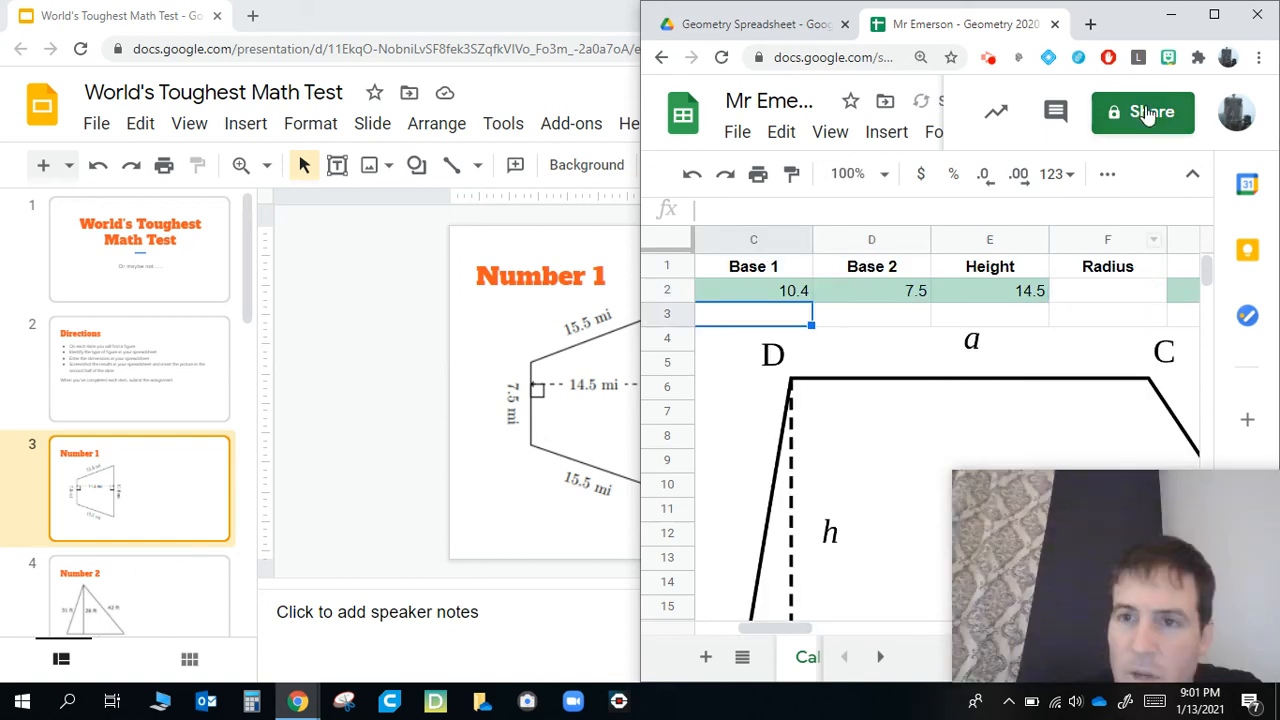
Step: Maximize the spreadsheet window and inspect the calculated perimeter in A5 and area in A8
click(1212, 16)
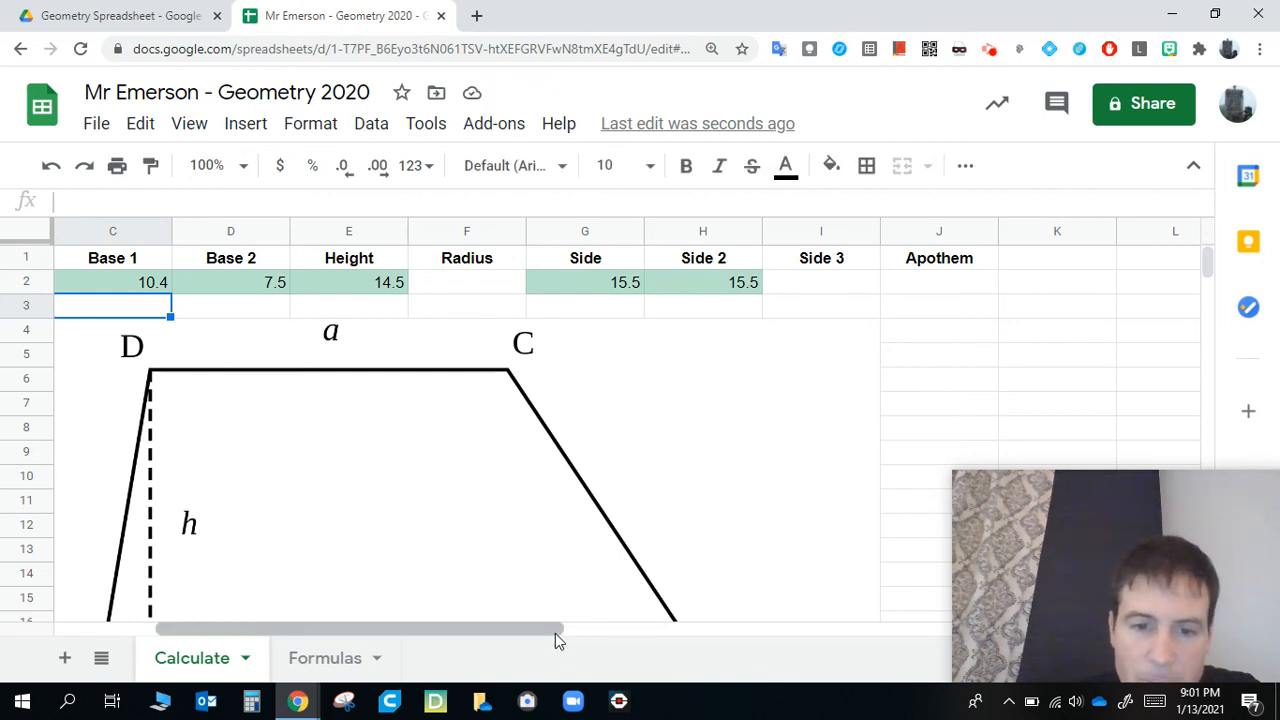
drag(557, 630, 414, 632)
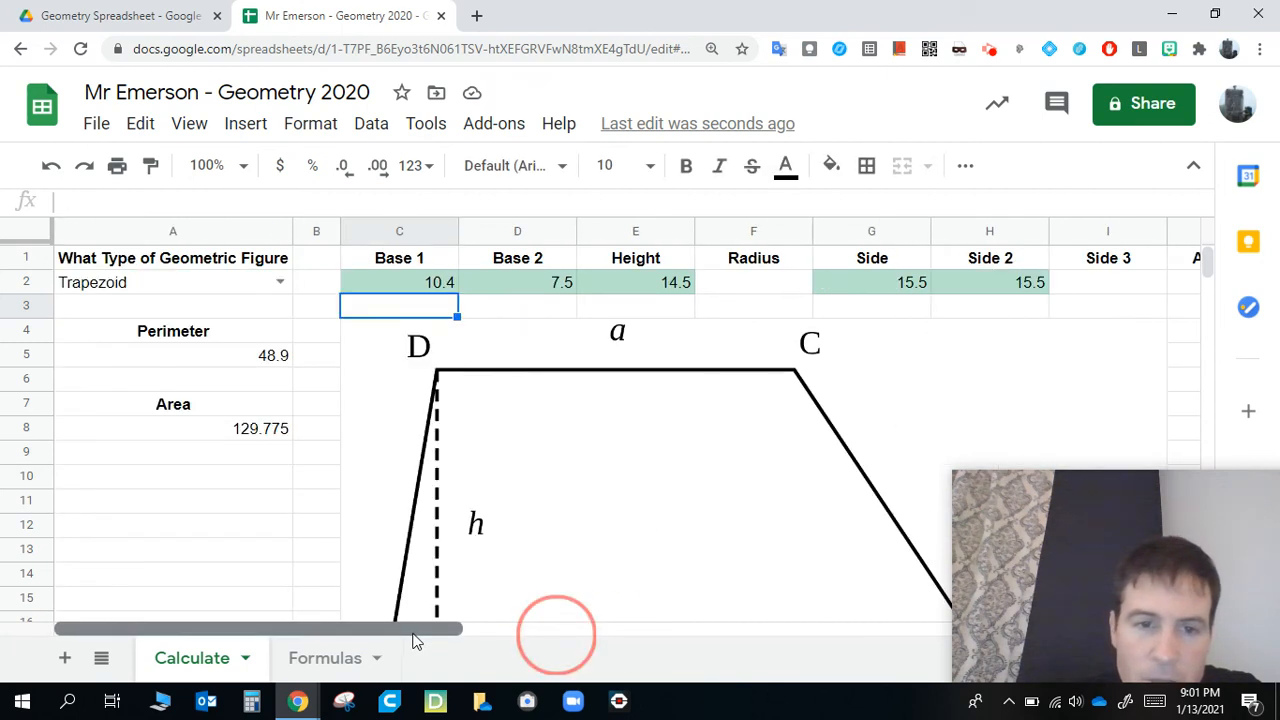
click(157, 357)
click(141, 429)
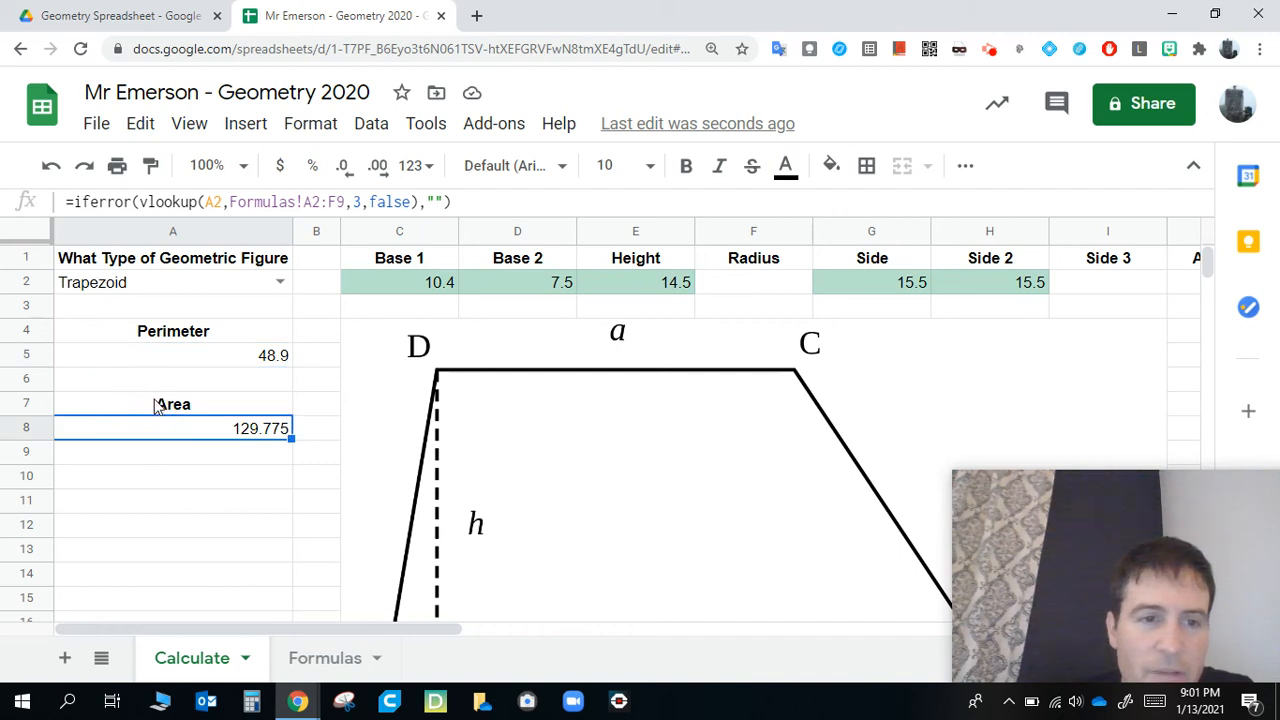
click(154, 378)
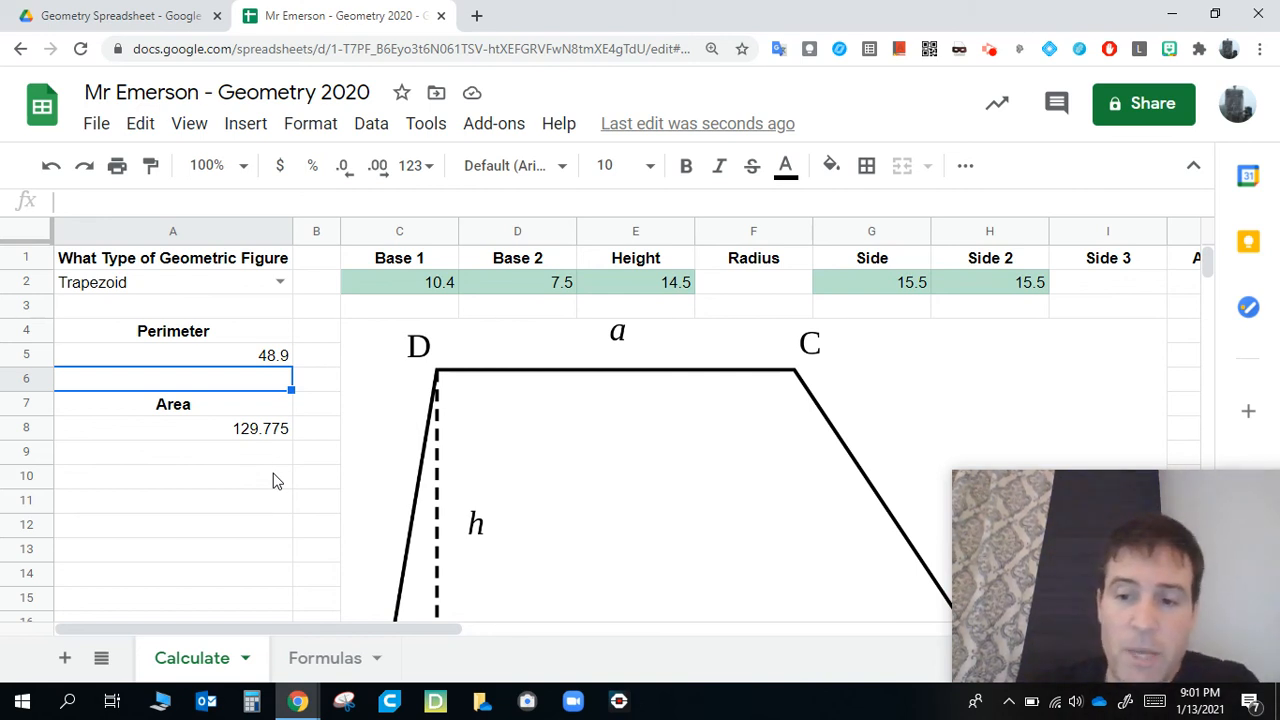
click(1151, 545)
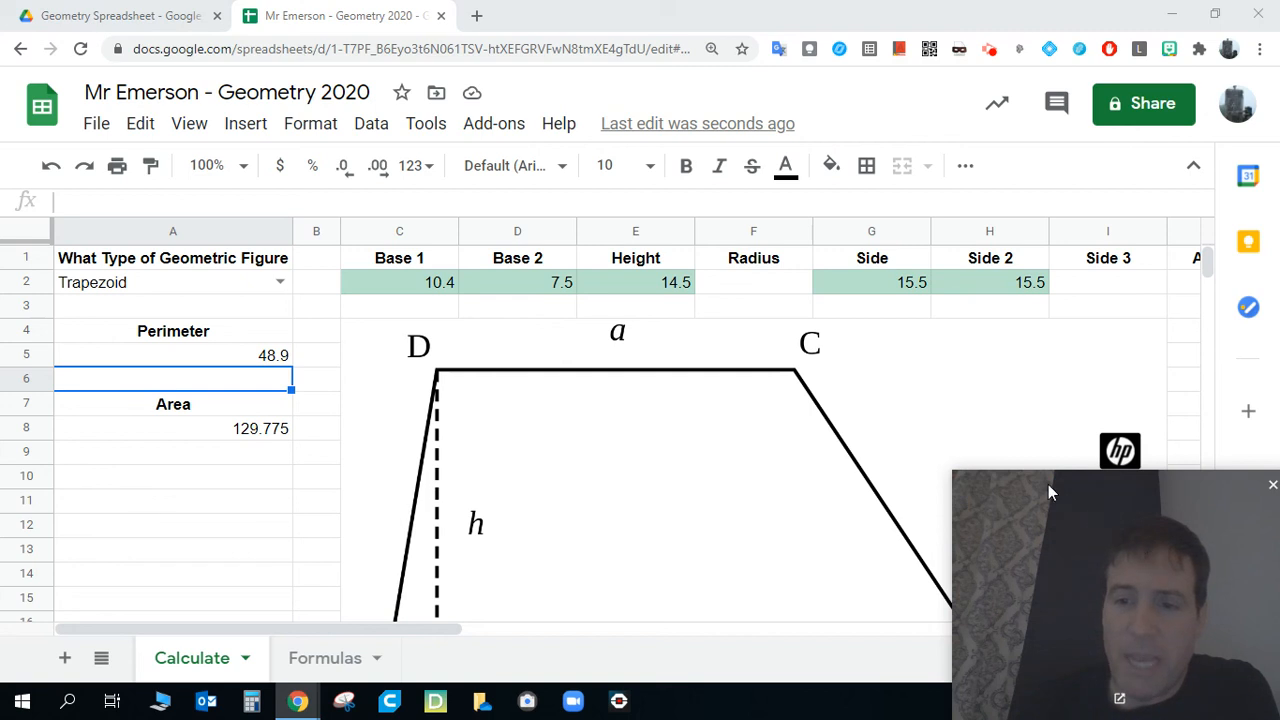
click(75, 313)
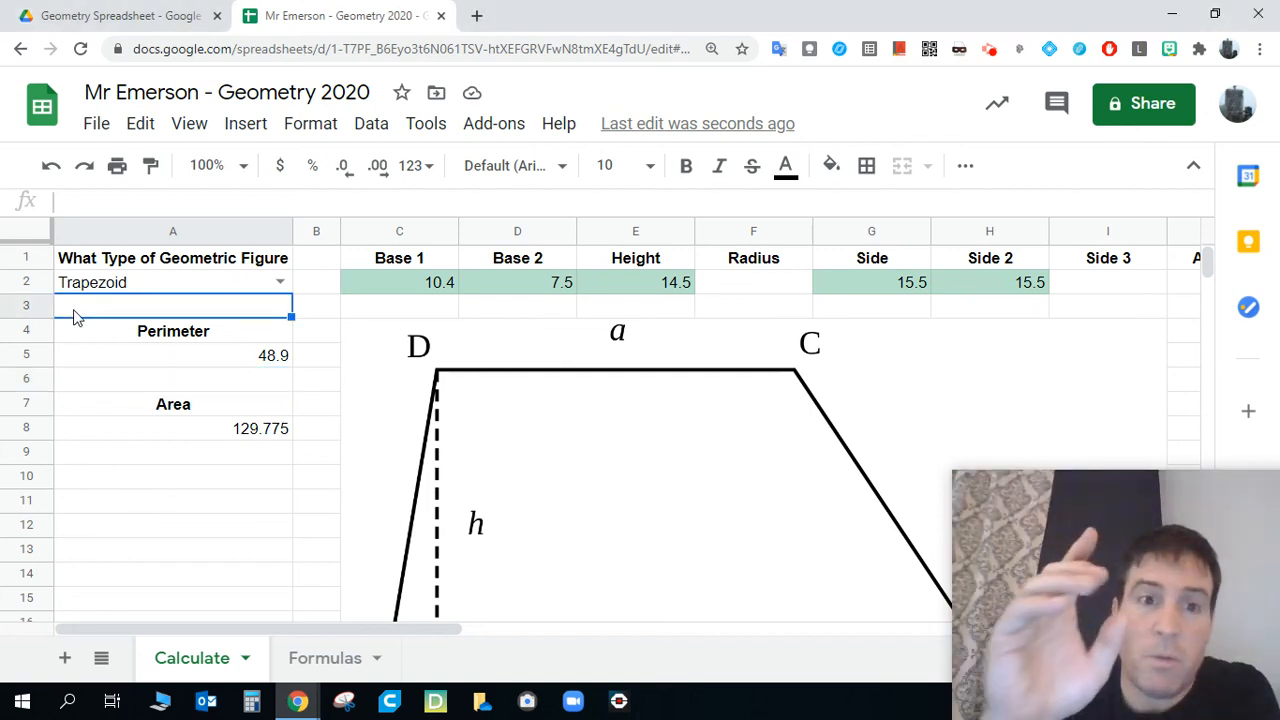